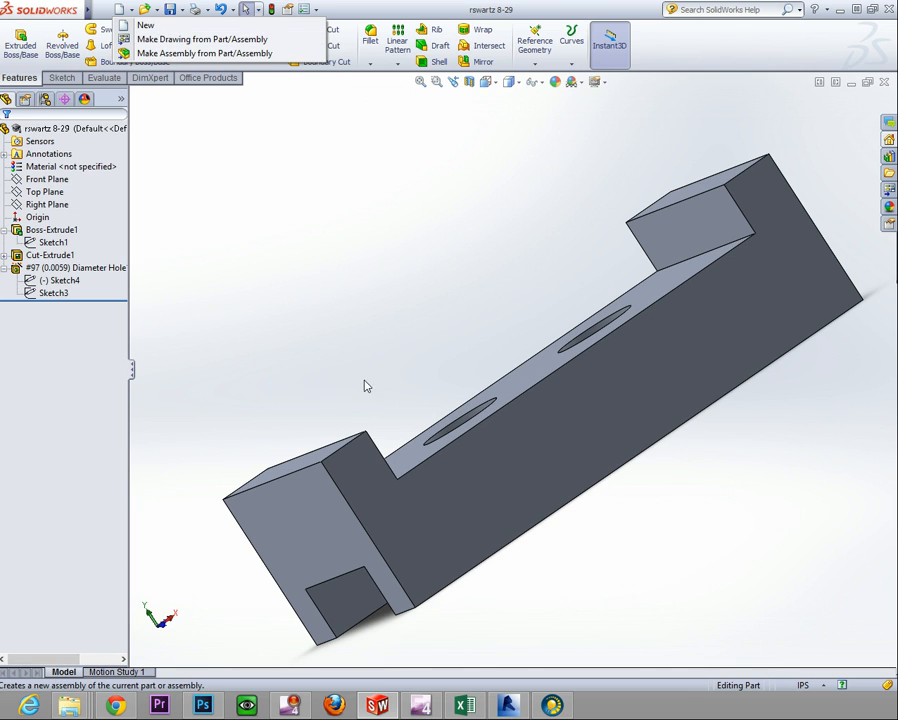
- Create a drawing from the part using the TITLE BLOCK.slddrt sheet format from the Drafting1-2 Titleblocks folder
click(143, 41)
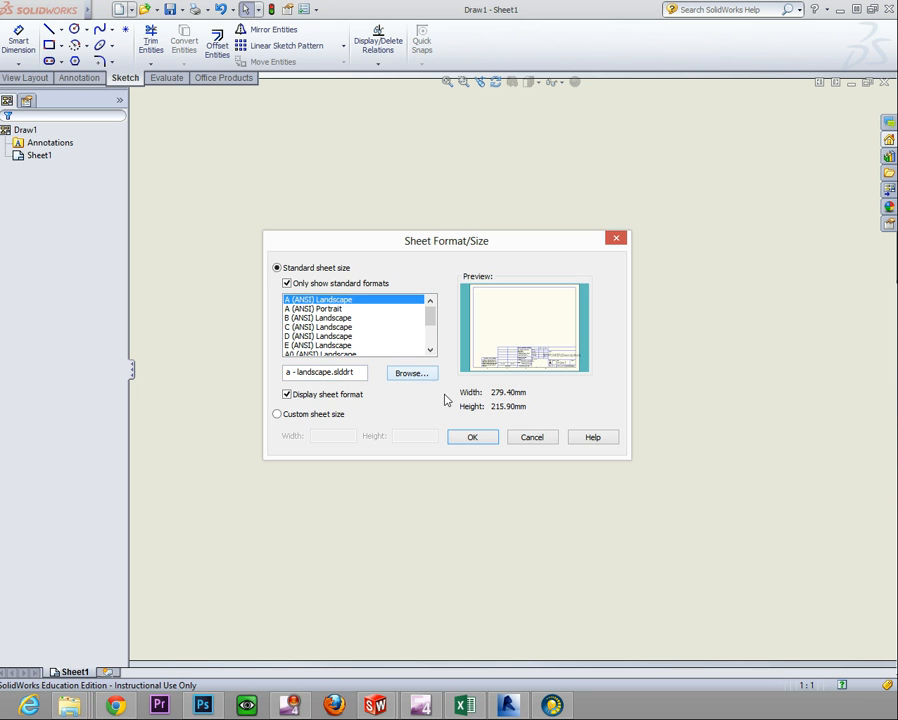
click(408, 374)
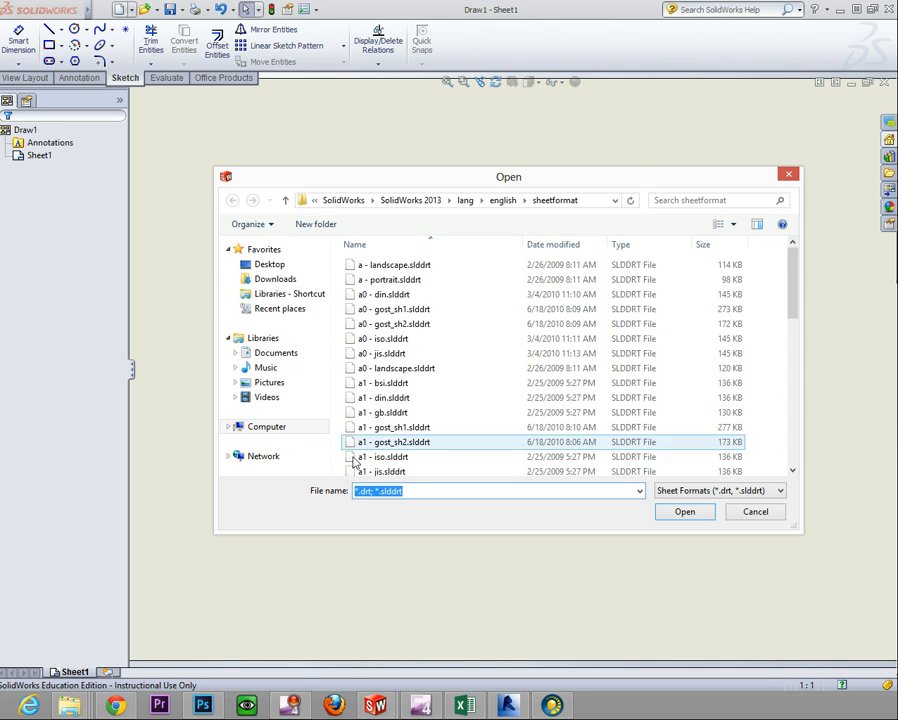
click(264, 430)
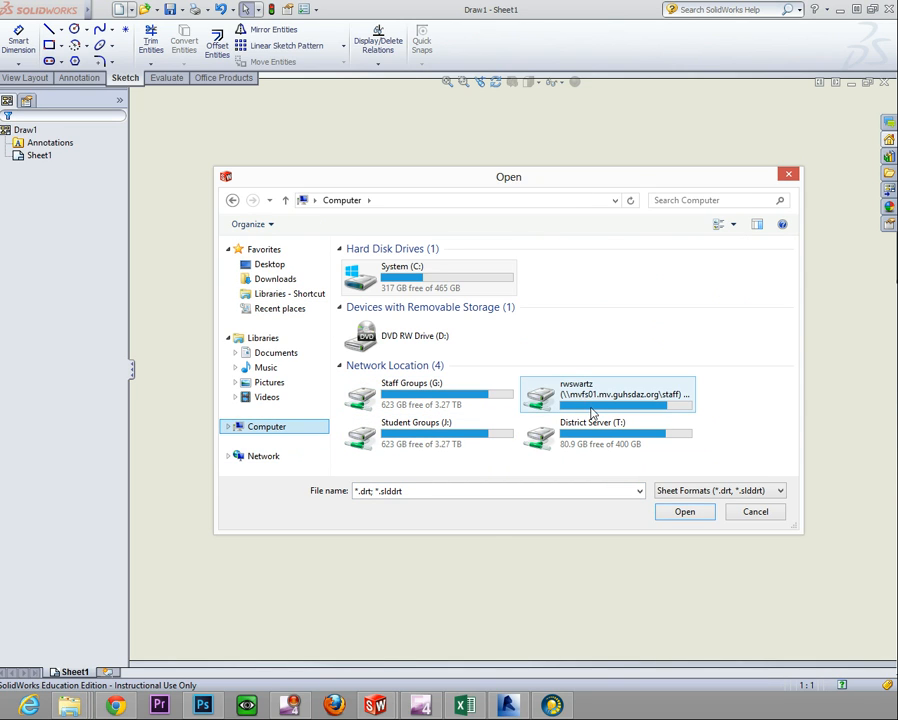
double_click(588, 402)
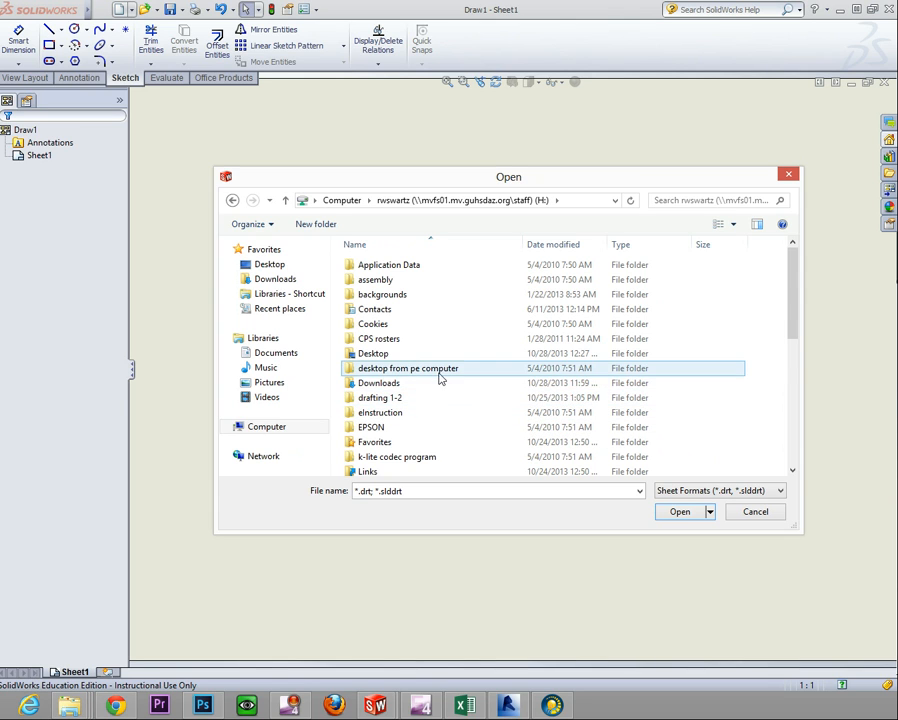
scroll(437, 379, down, 2)
scroll(437, 379, down, 4)
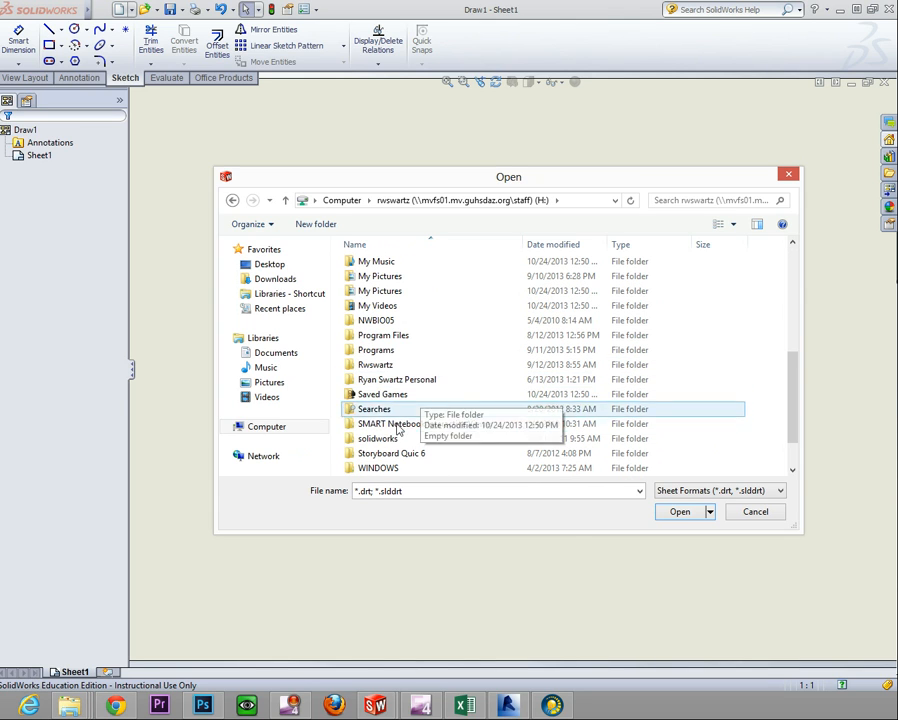
double_click(370, 368)
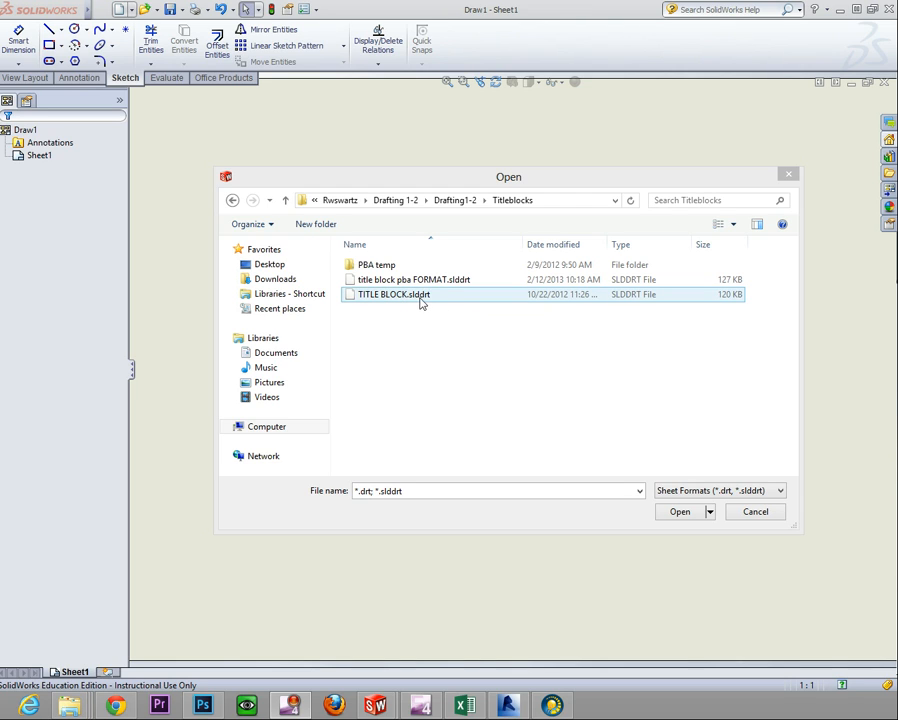
click(392, 295)
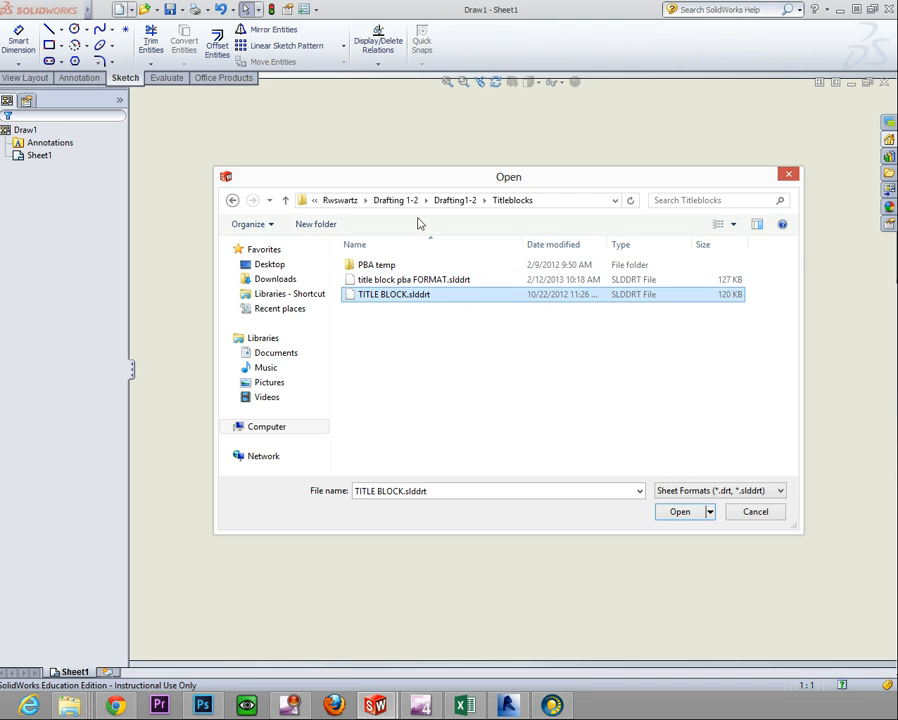
click(680, 512)
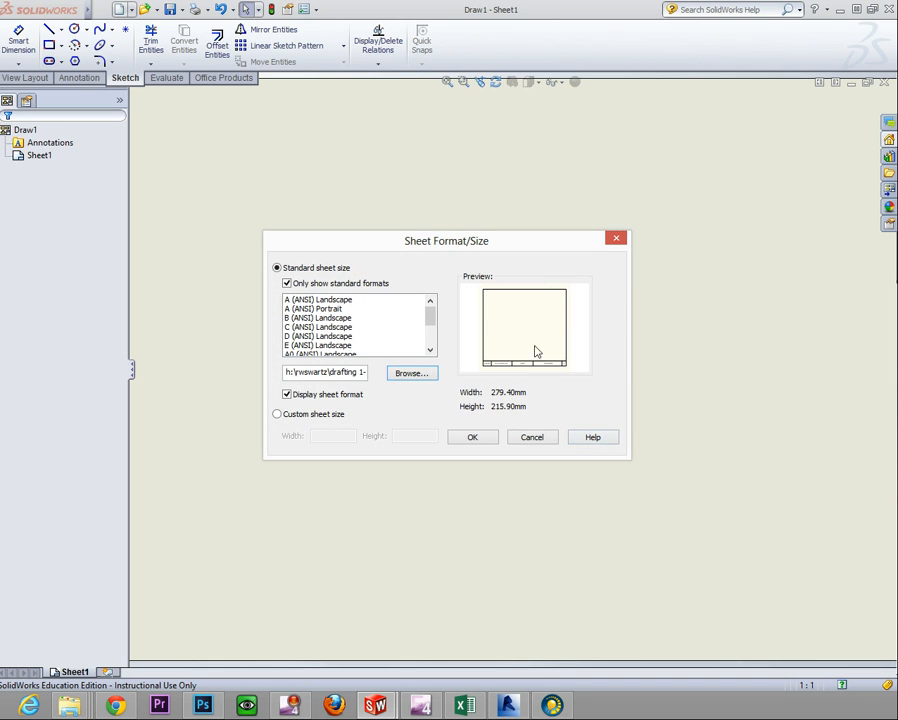
click(471, 439)
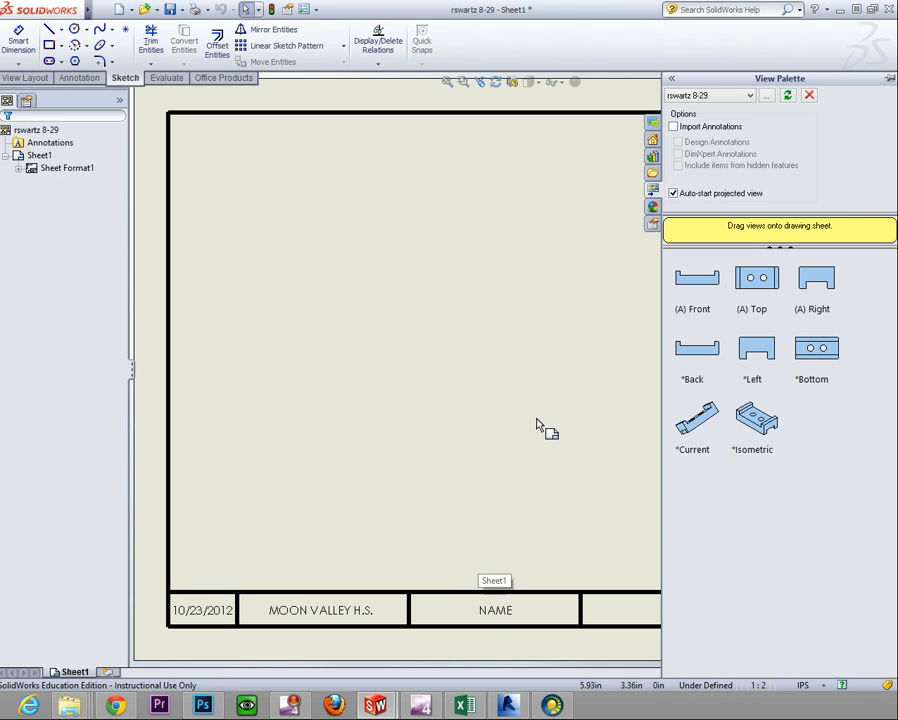
- Change the title block date in the sheet format to 10/28/2013 and return to editing the sheet
scroll(516, 416, up, 5)
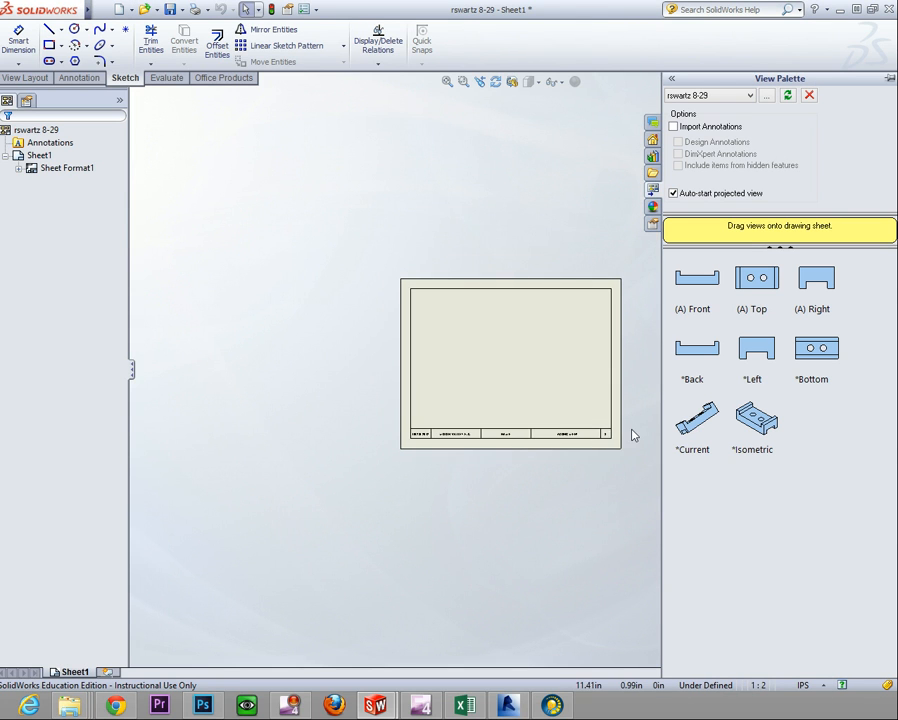
scroll(633, 433, down, 5)
scroll(612, 404, up, 3)
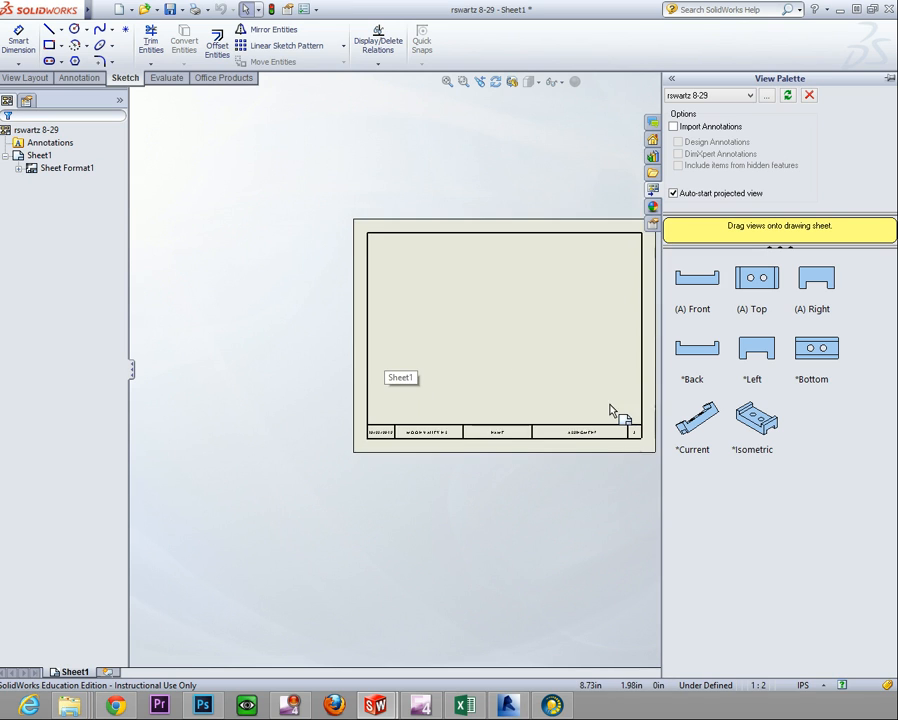
scroll(616, 410, down, 3)
scroll(310, 430, down, 3)
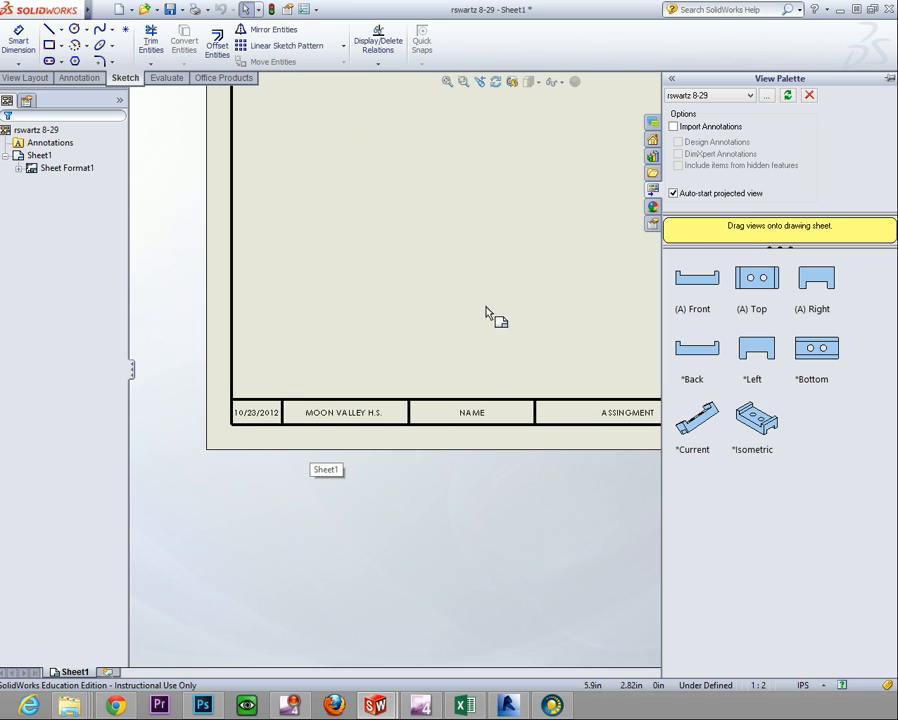
right_click(369, 226)
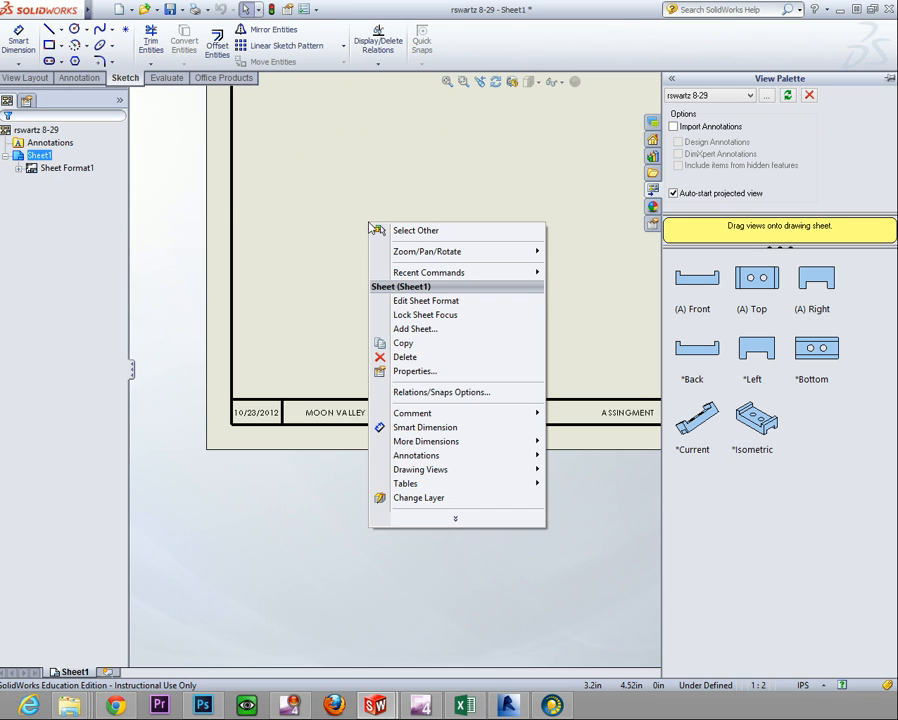
click(432, 300)
click(258, 413)
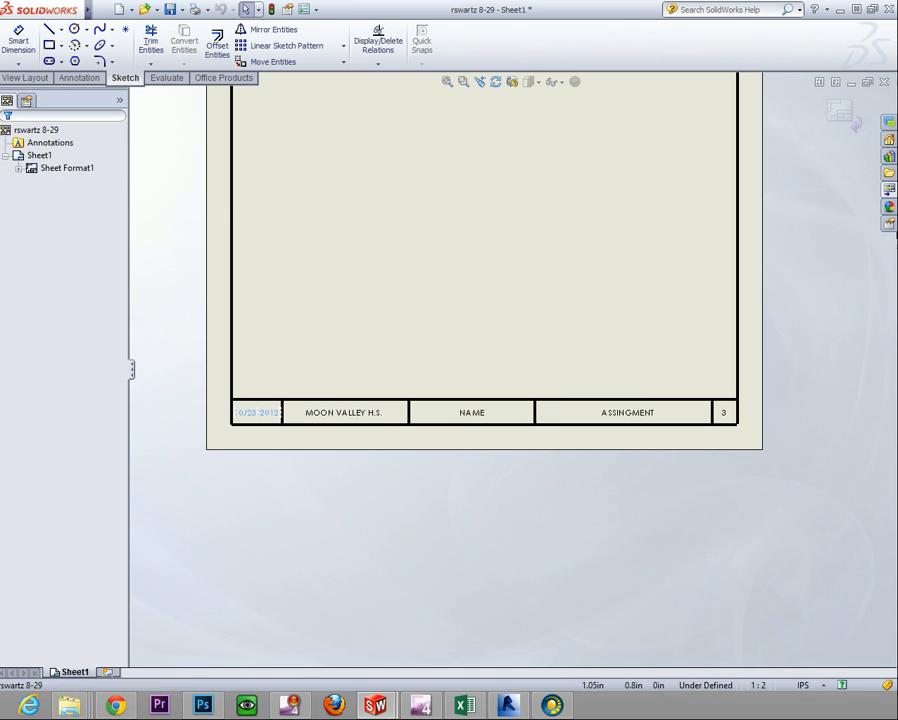
double_click(260, 413)
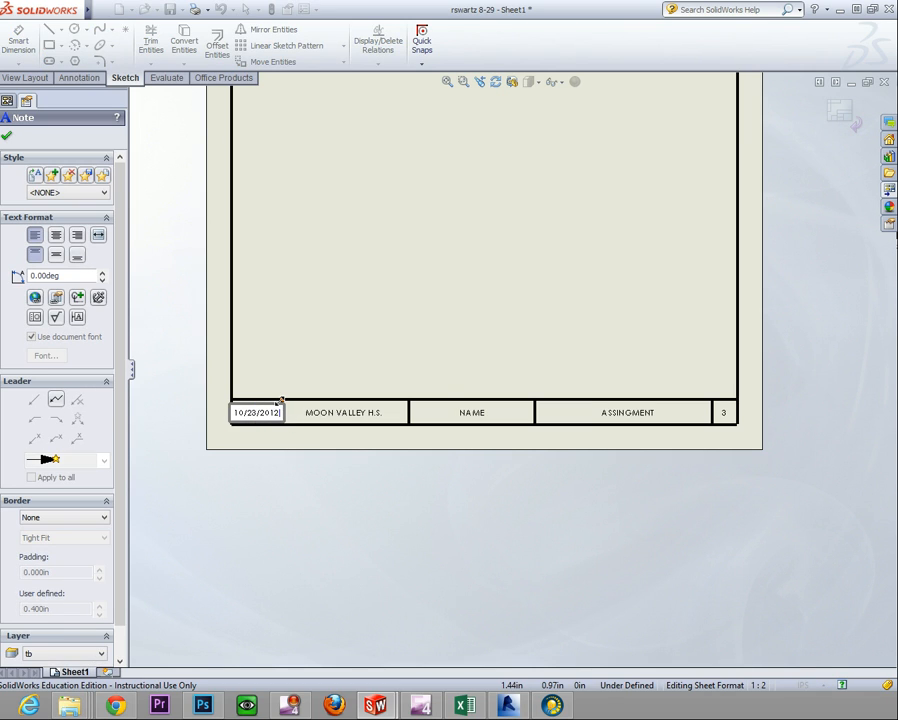
key(BackSpace)
text(3)
click(257, 415)
key(BackSpace)
text(8)
click(432, 260)
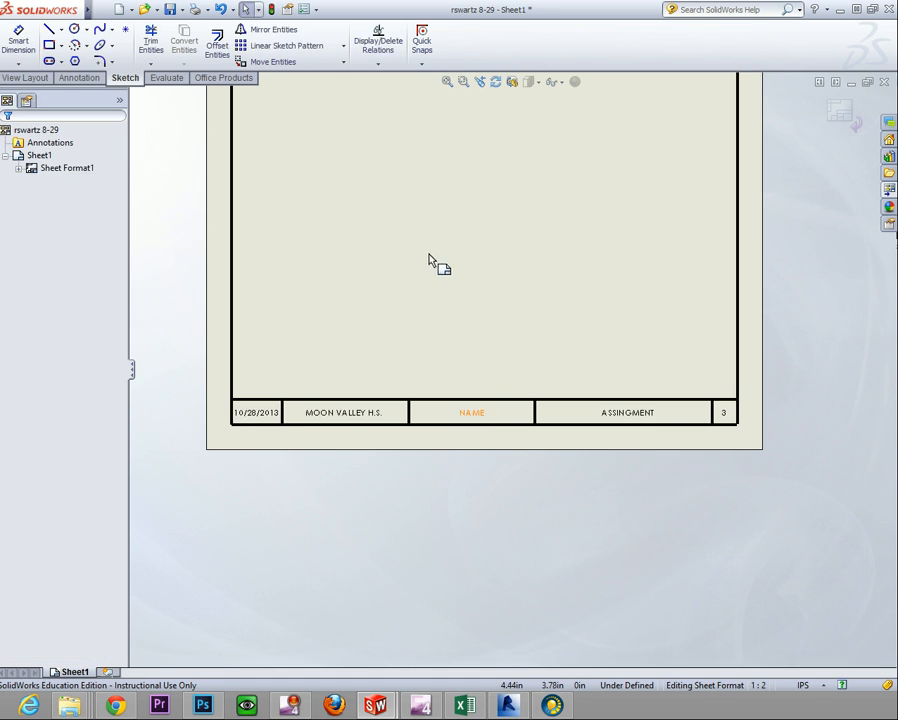
right_click(430, 256)
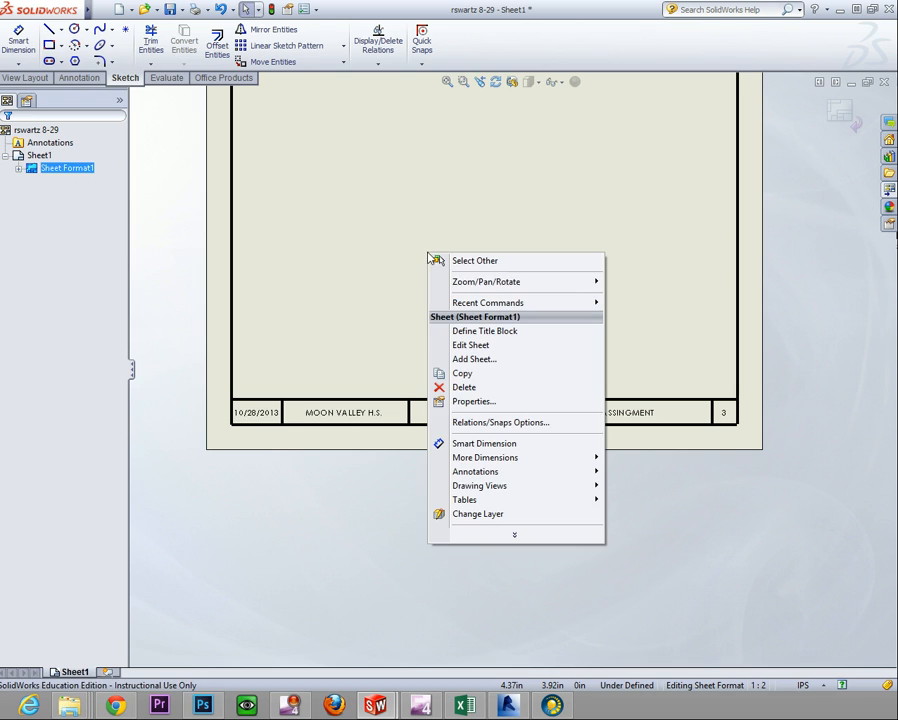
click(467, 345)
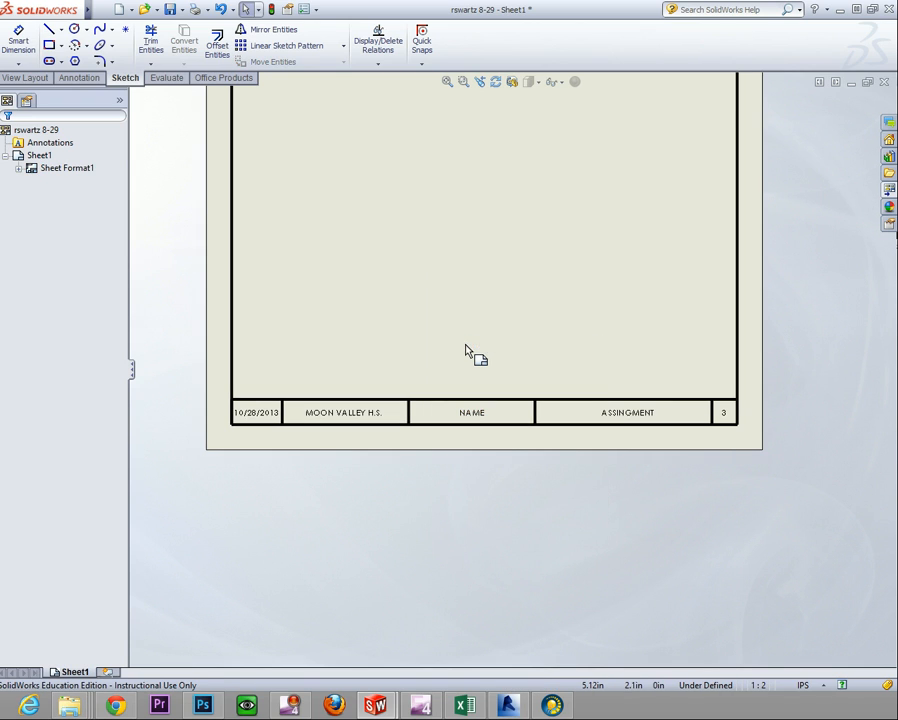
- Insert the standard three orthographic views of the open part on the sheet
scroll(474, 252, up, 4)
scroll(691, 270, up, 1)
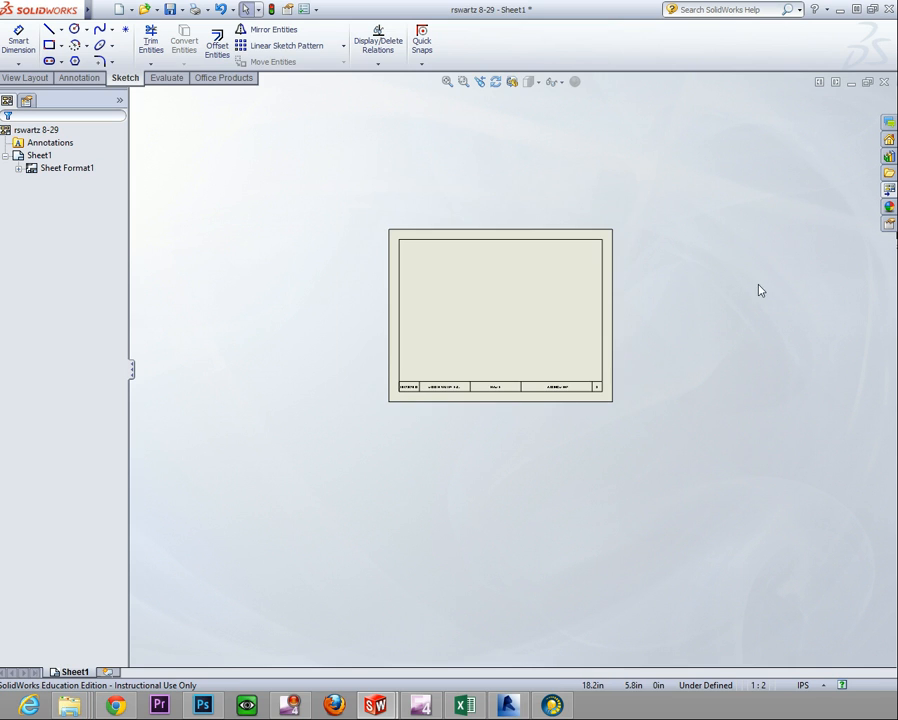
click(887, 192)
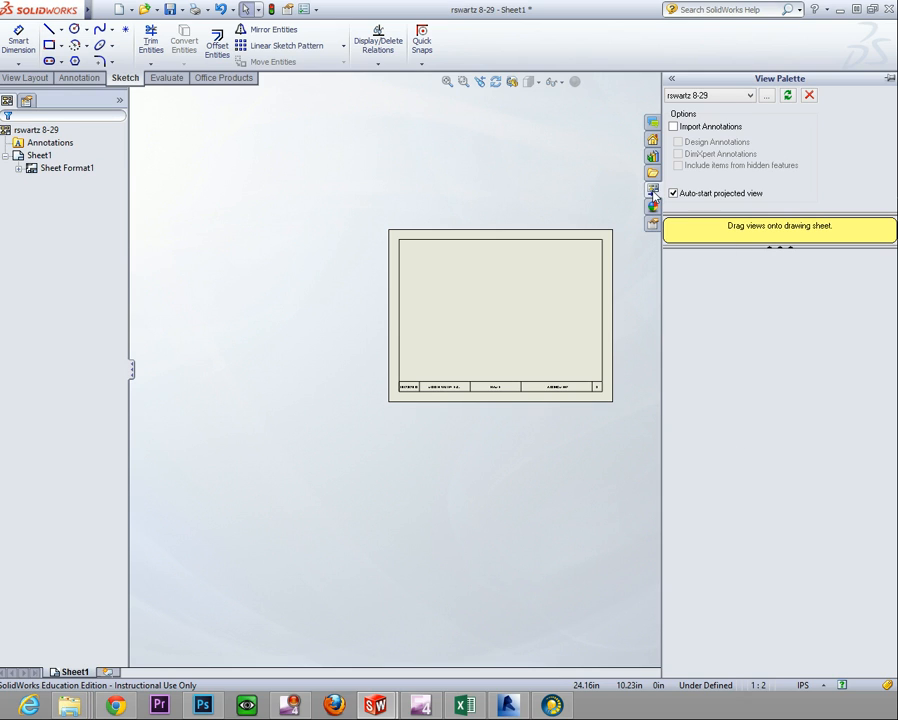
click(559, 161)
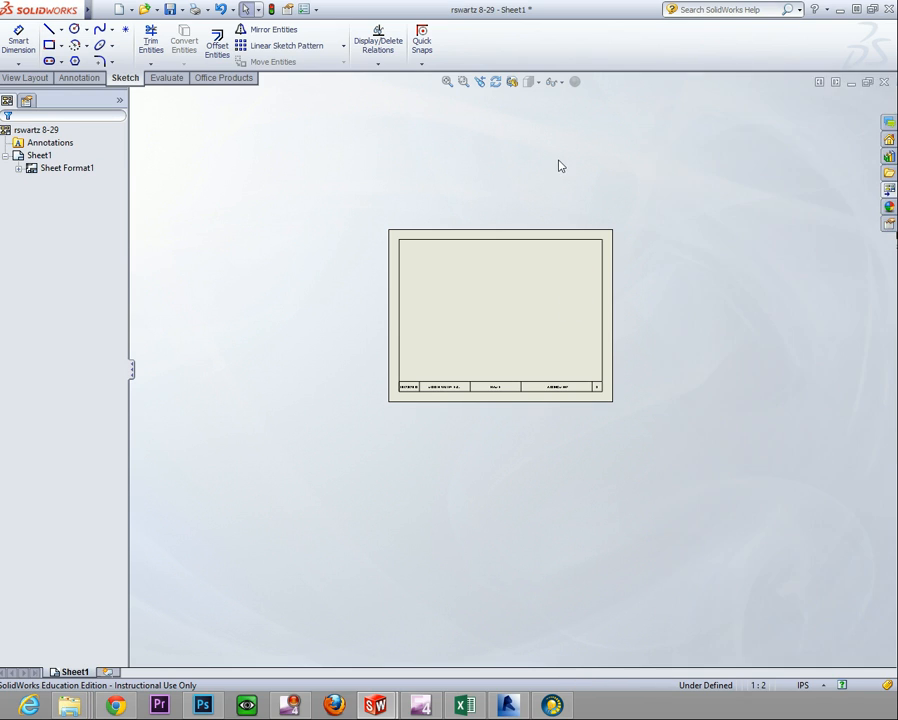
scroll(556, 360, up, 2)
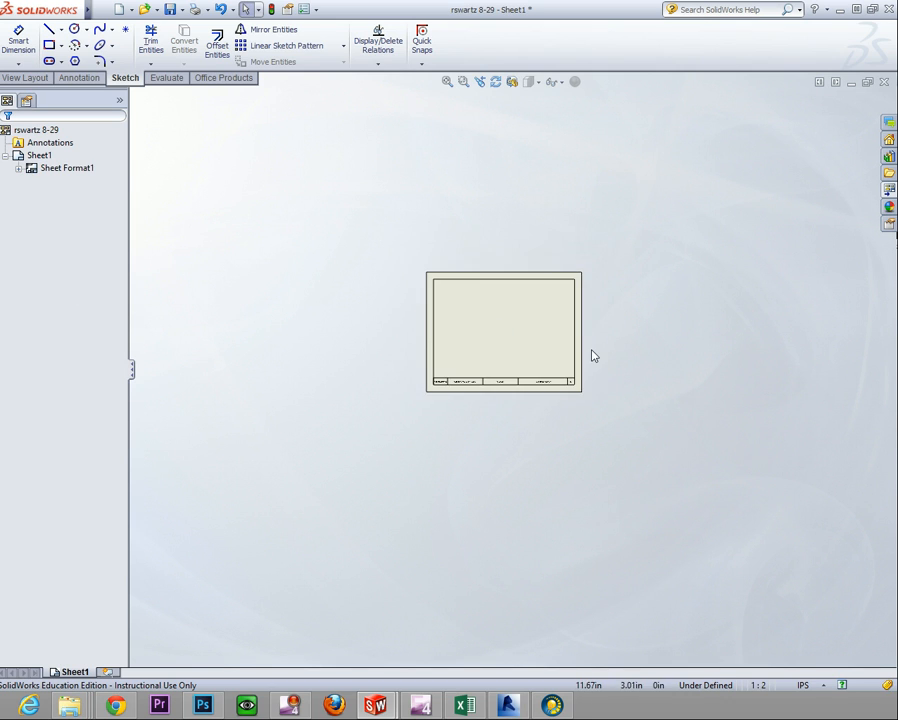
scroll(520, 312, down, 2)
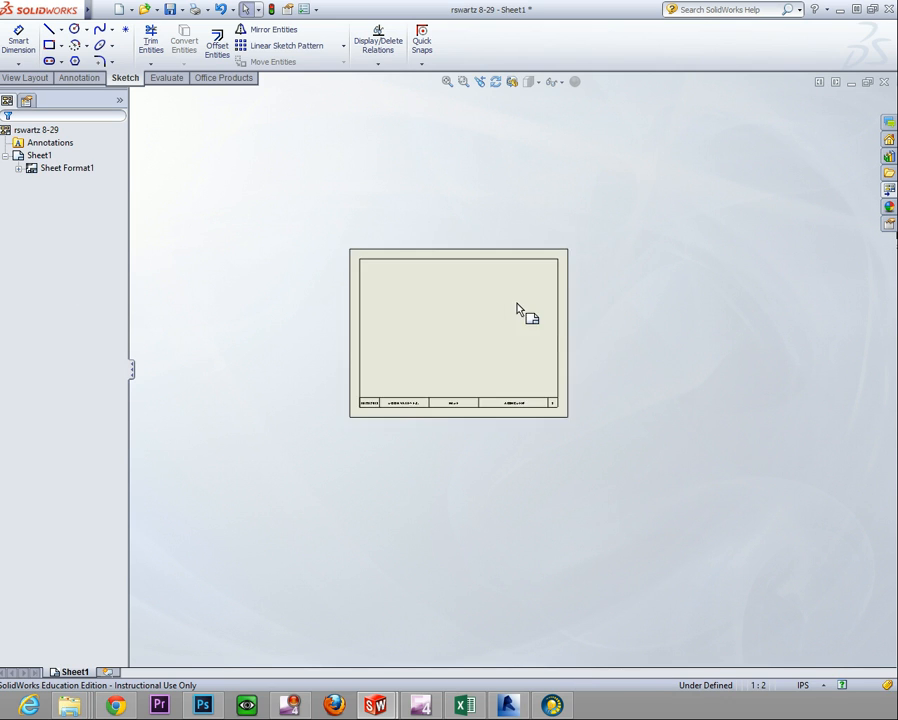
click(22, 78)
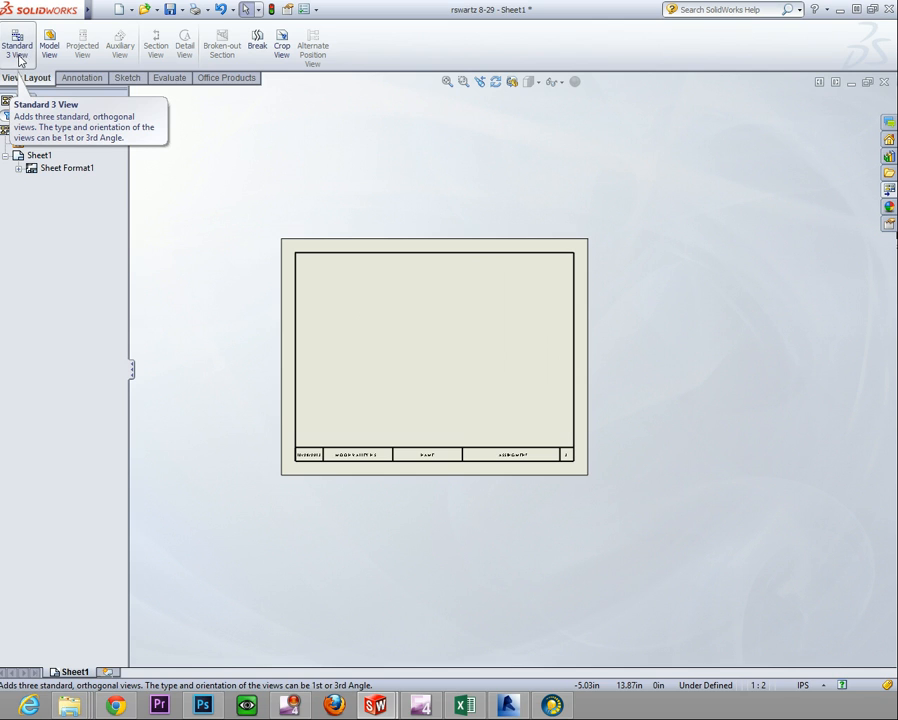
click(19, 46)
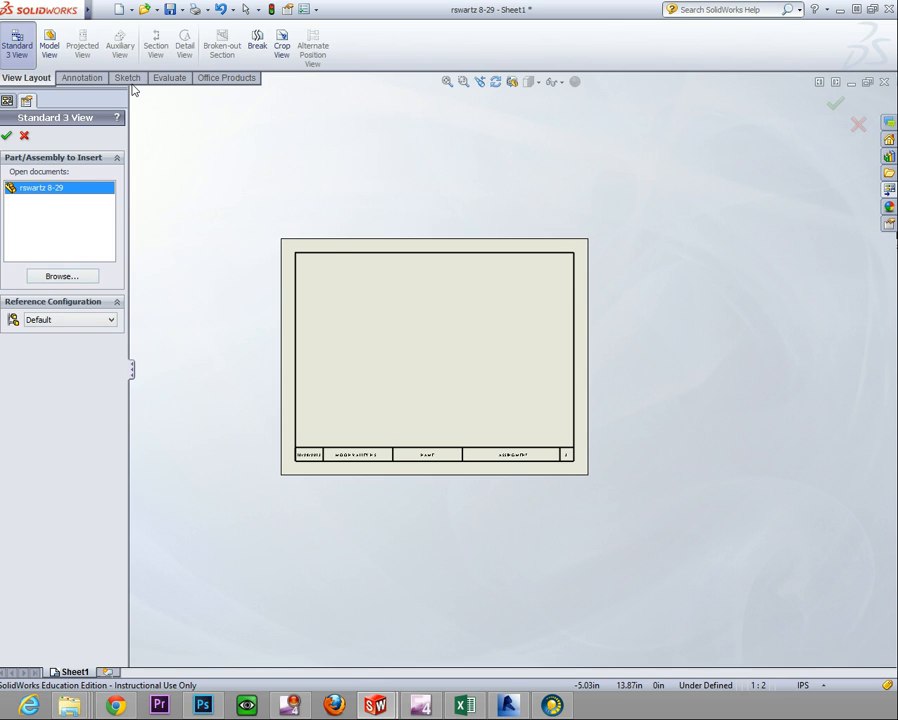
click(6, 135)
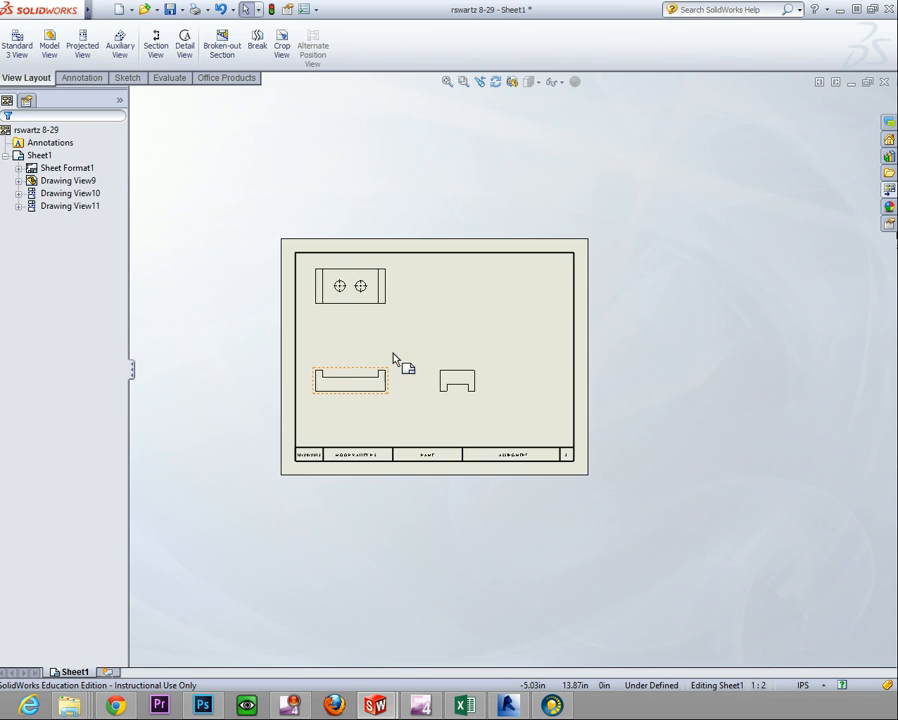
- Space out the views by moving the front view inward and down, the top view down and the side view farther from the front view
scroll(508, 347, up, 3)
scroll(540, 346, down, 4)
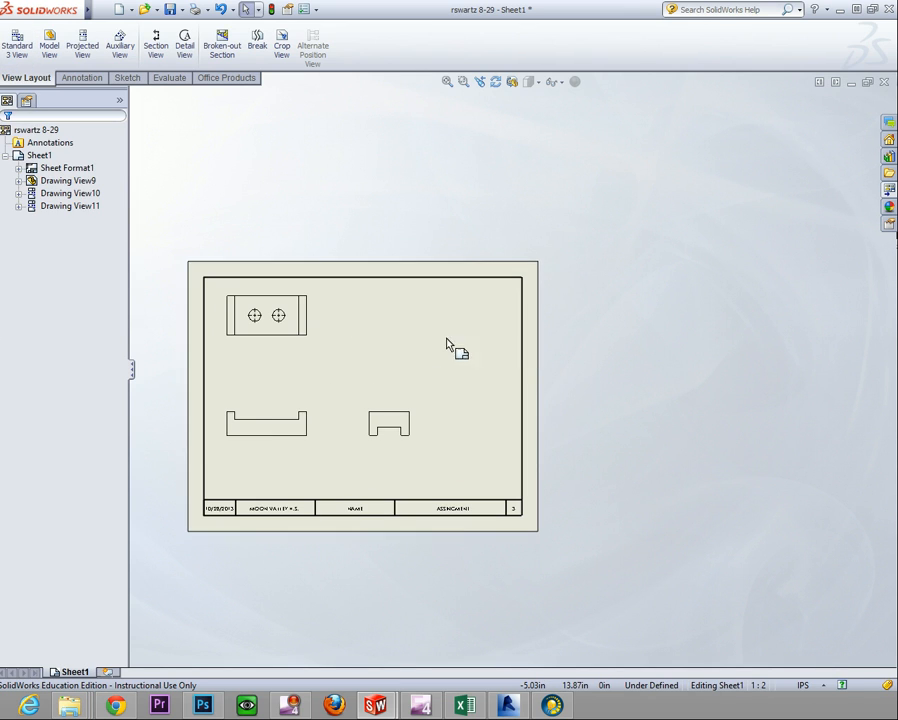
mouse_move(302, 410)
mouse_down()
mouse_move(330, 408)
mouse_move(337, 423)
mouse_move(324, 443)
mouse_move(320, 436)
mouse_up()
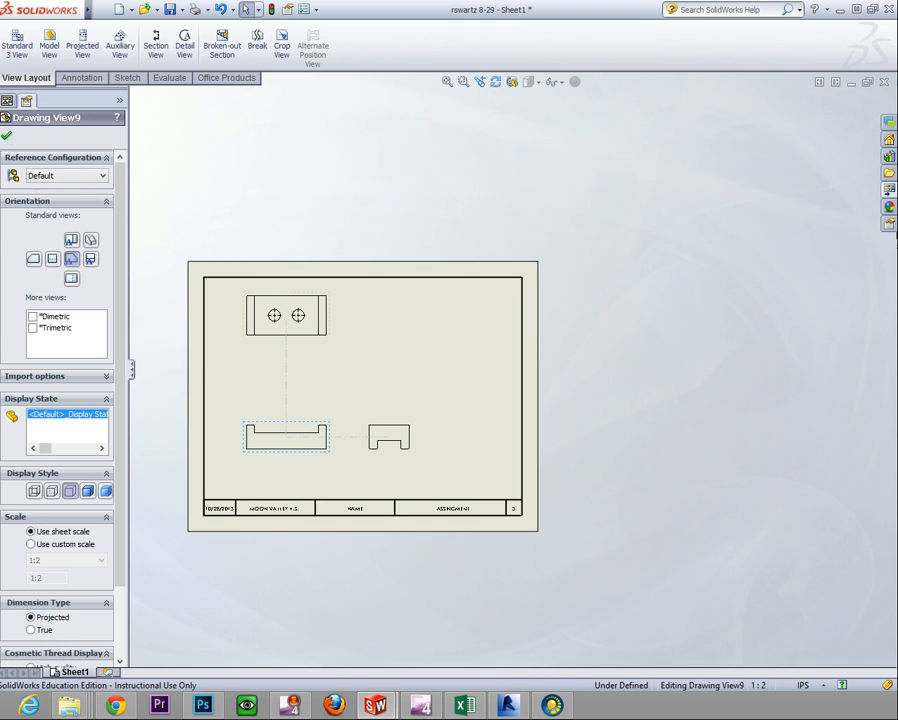
drag(314, 359, 315, 369)
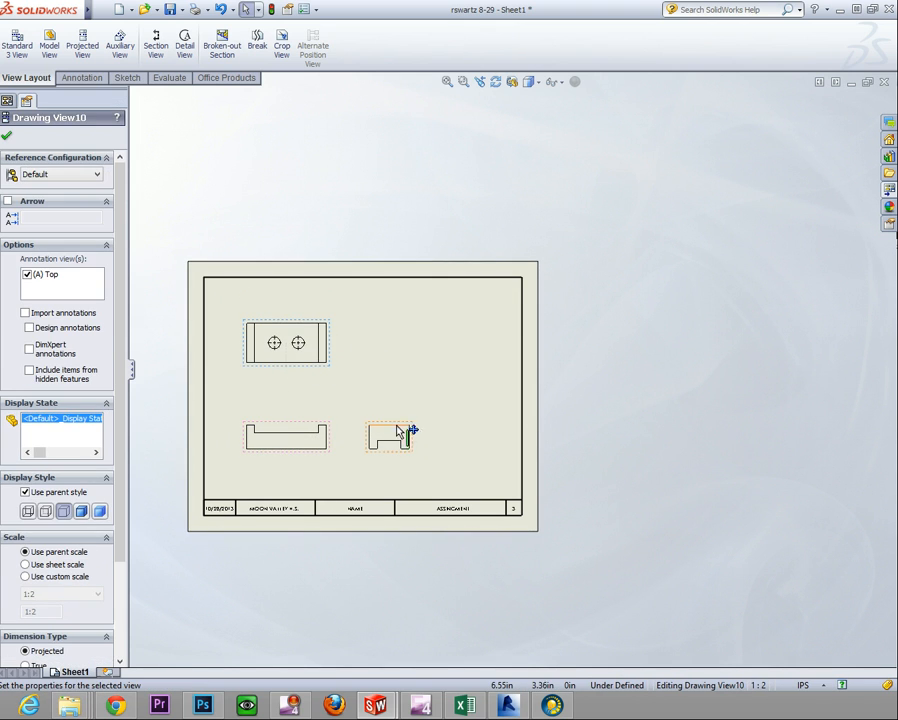
mouse_move(401, 421)
mouse_down()
mouse_move(466, 430)
mouse_move(458, 433)
mouse_up()
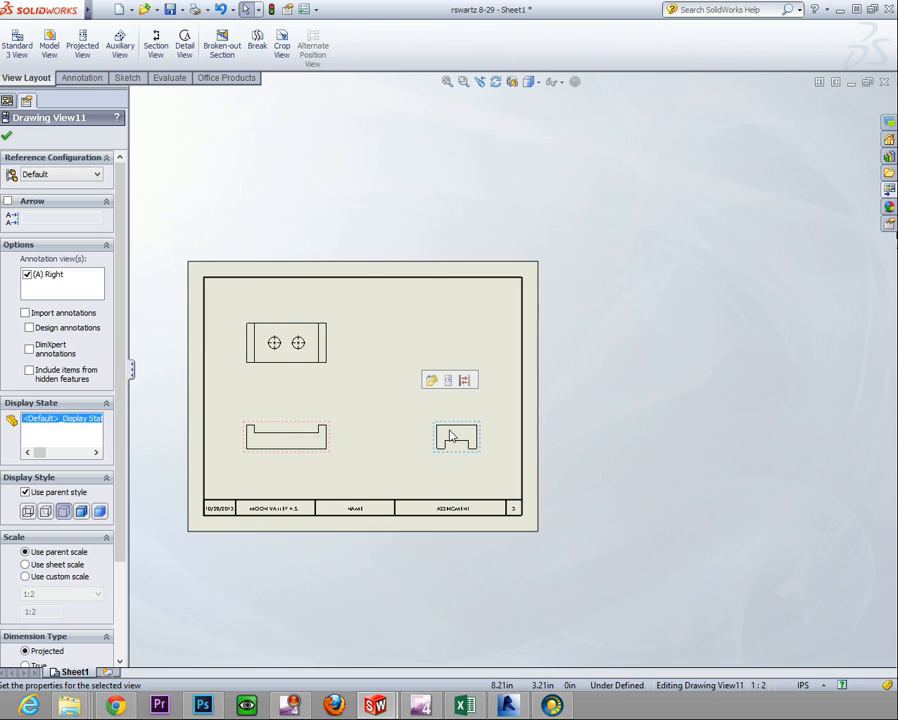
- Set the front view's display style to Hidden Lines Visible, carrying it over to the projected top and side views
click(300, 432)
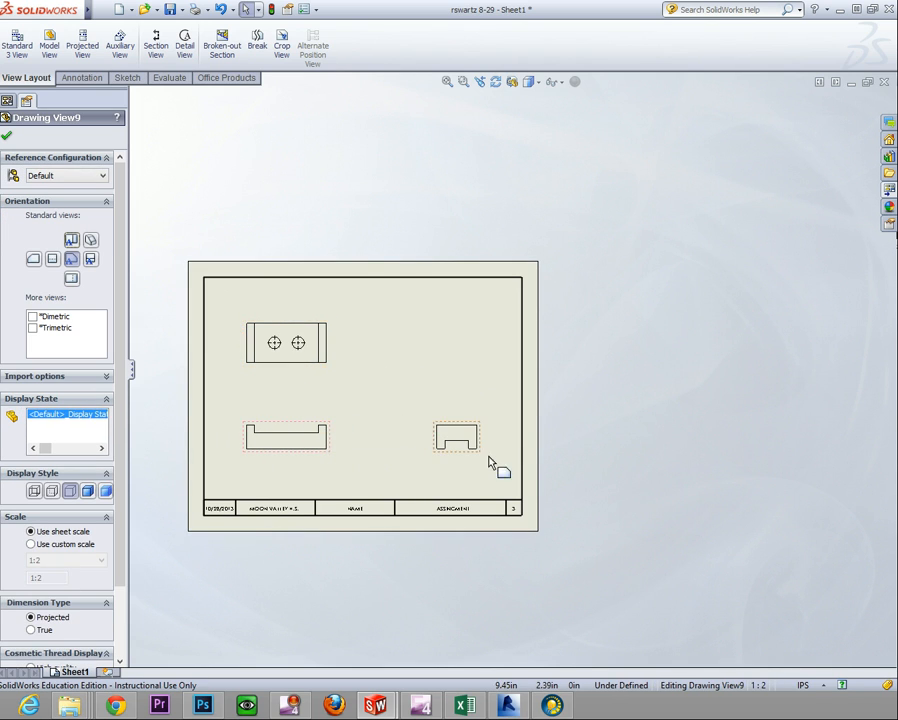
ctrl+click(303, 366)
click(303, 368)
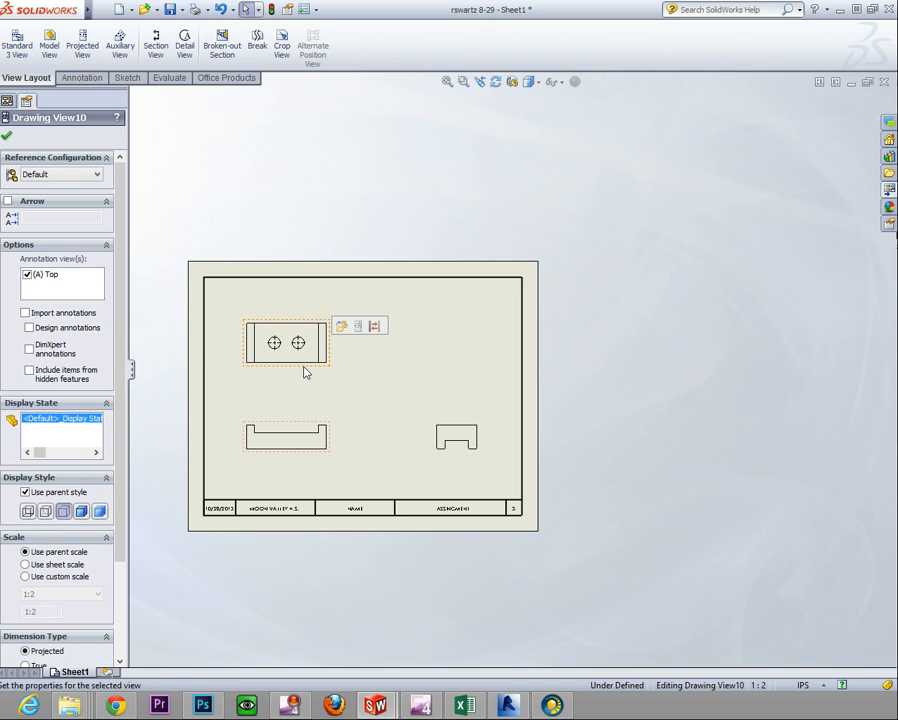
click(362, 405)
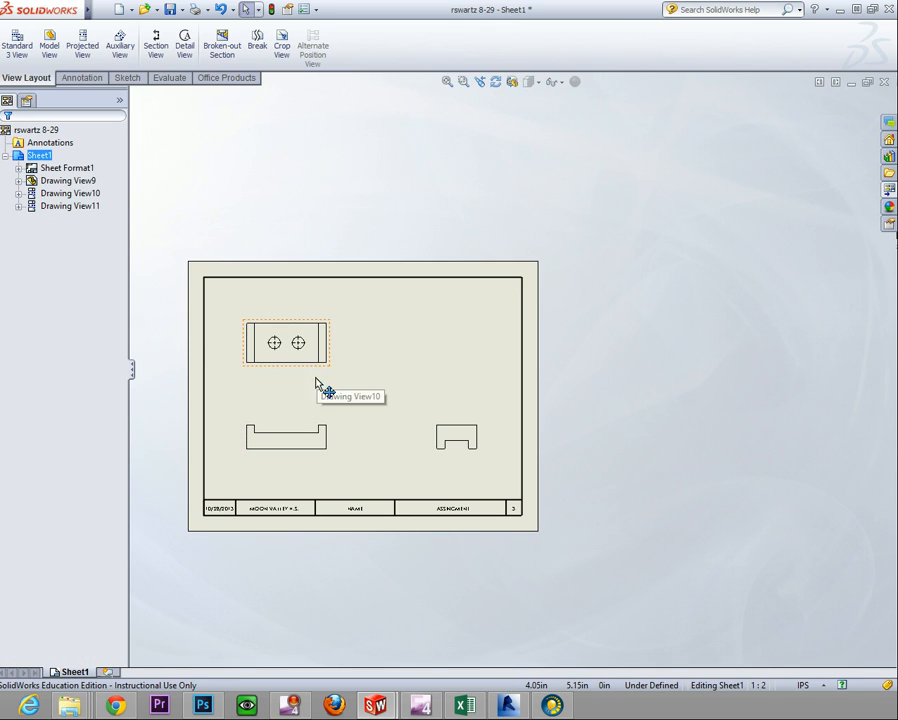
click(318, 432)
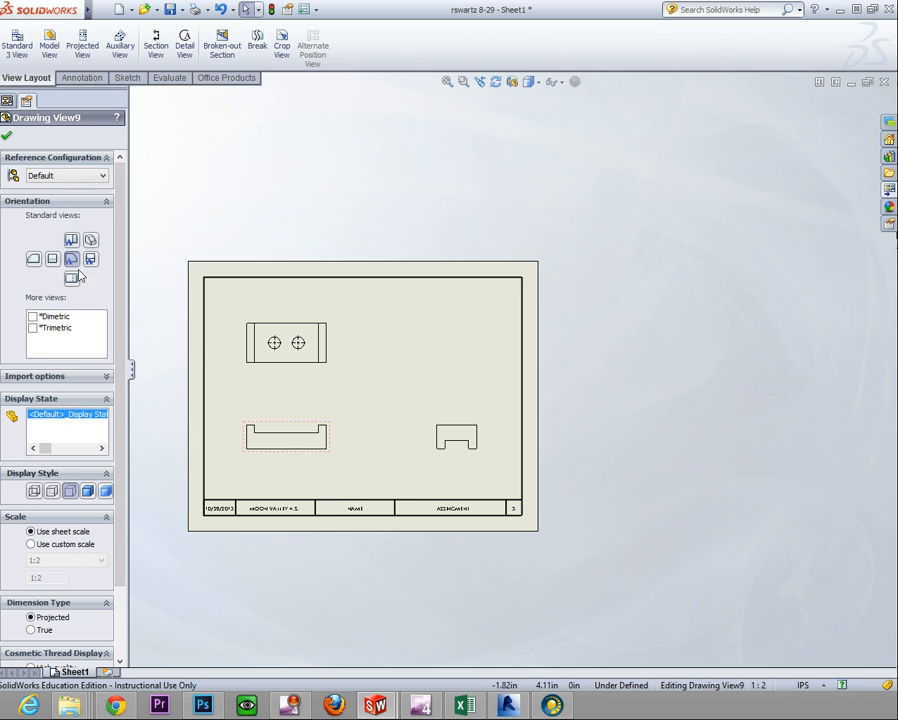
click(55, 492)
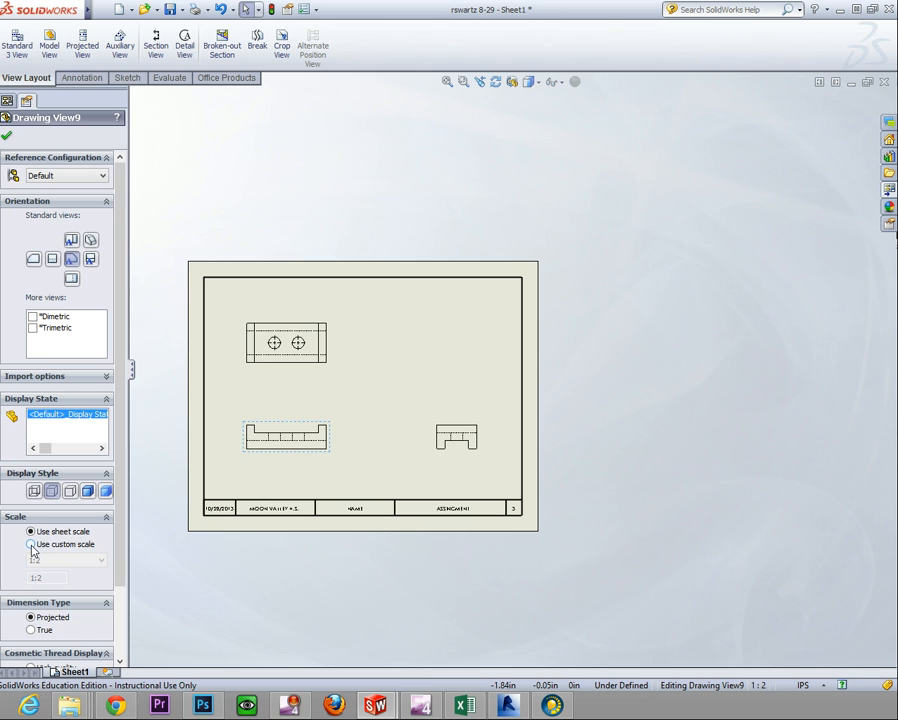
- Give the front view a custom scale of 1:1 and shift the front and side views so they fit within the sheet border
click(101, 560)
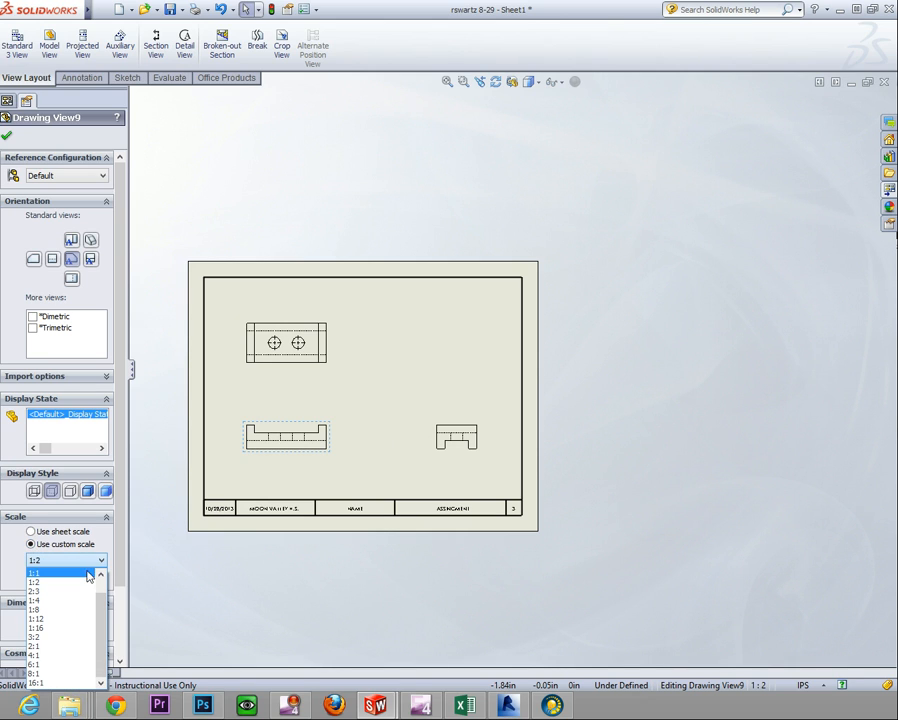
click(86, 574)
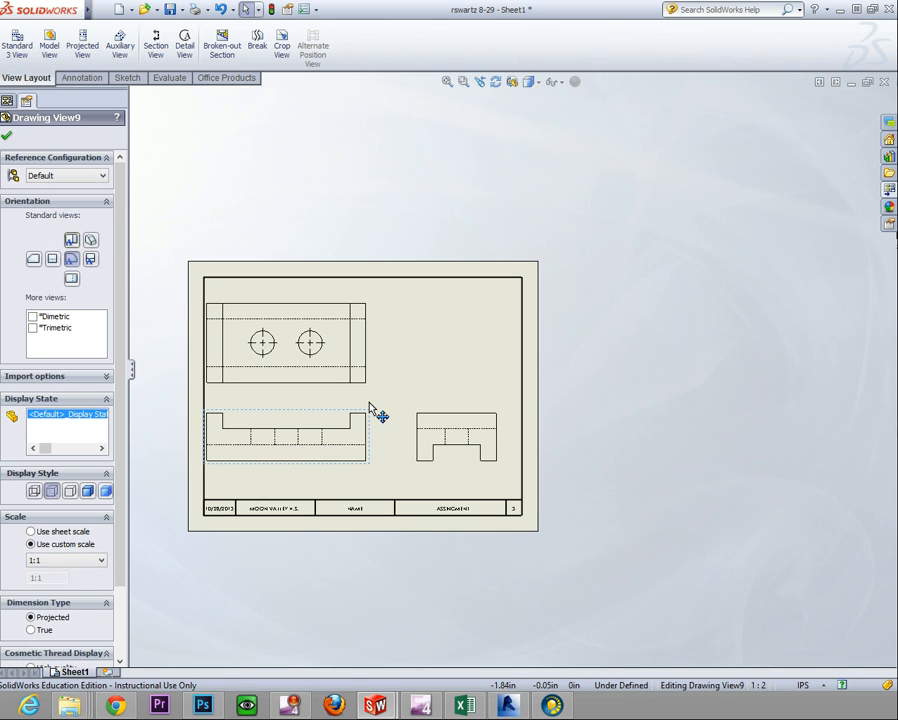
drag(368, 416, 398, 422)
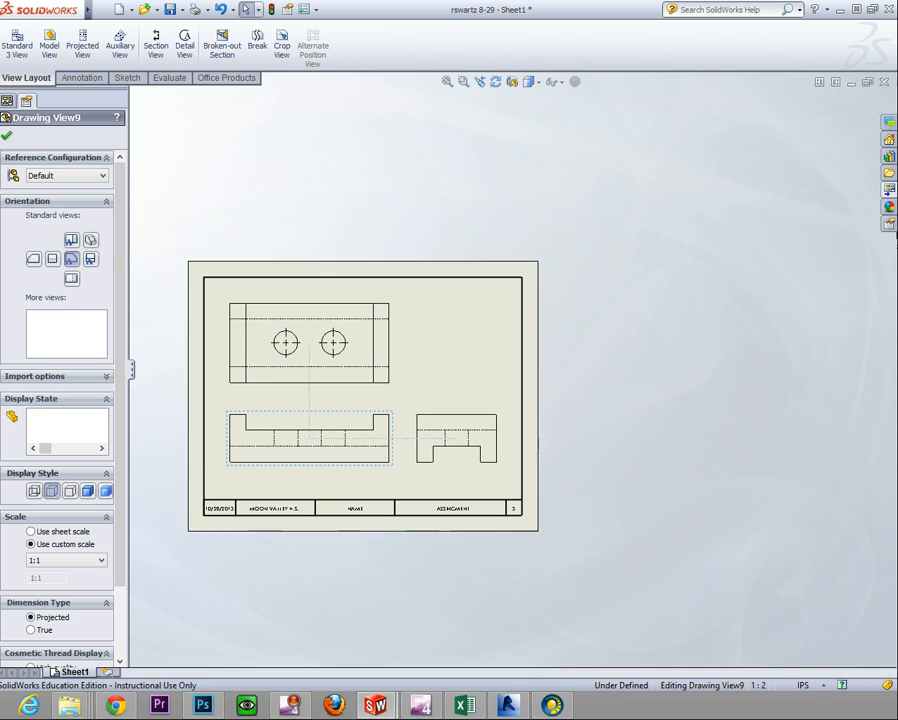
drag(470, 418, 476, 416)
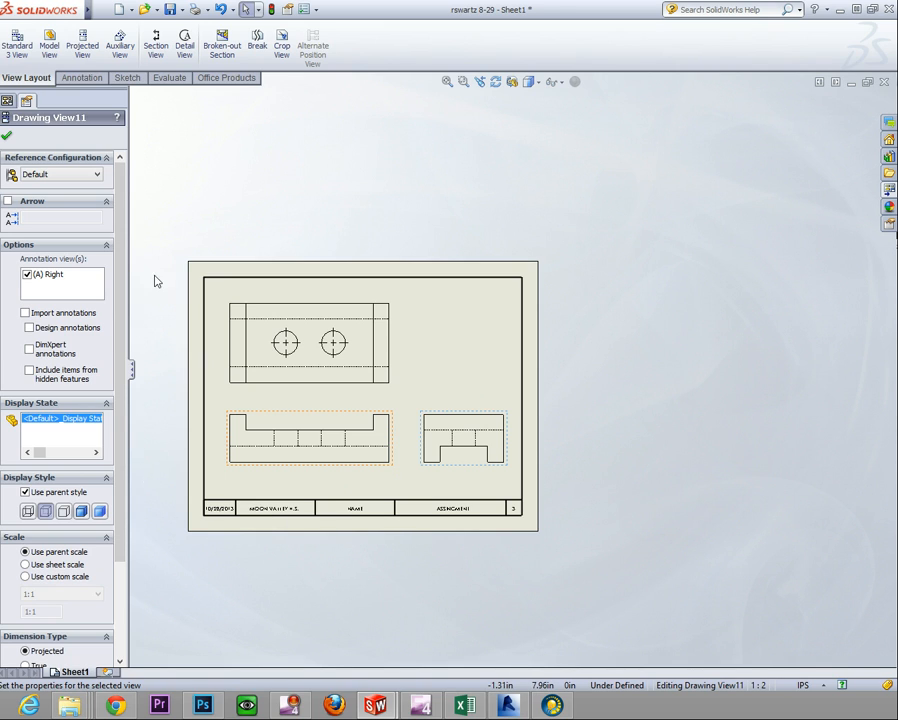
scroll(115, 383, down, 5)
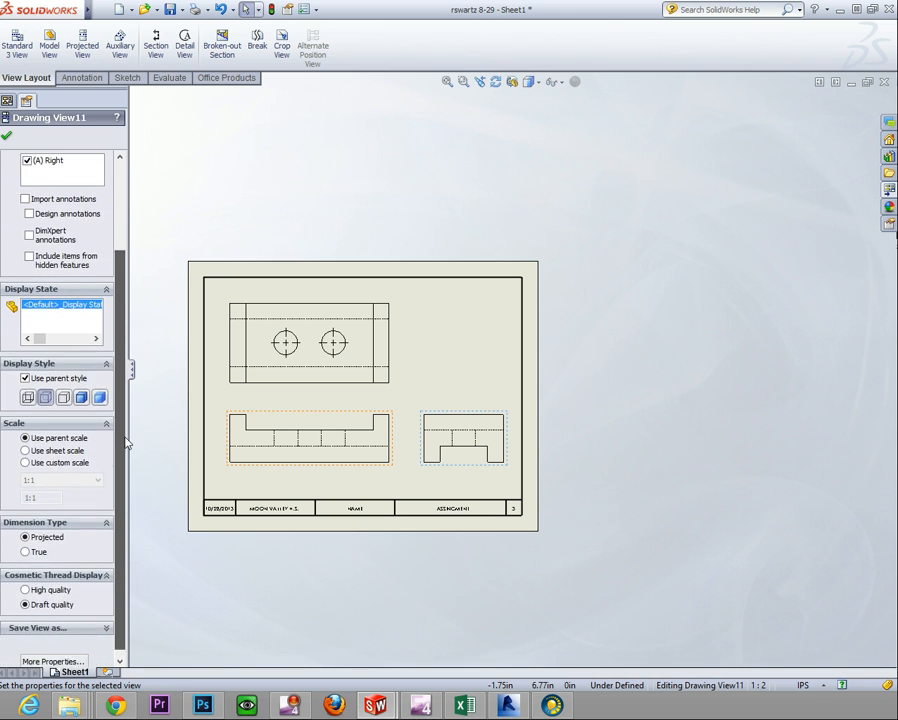
scroll(127, 459, up, 5)
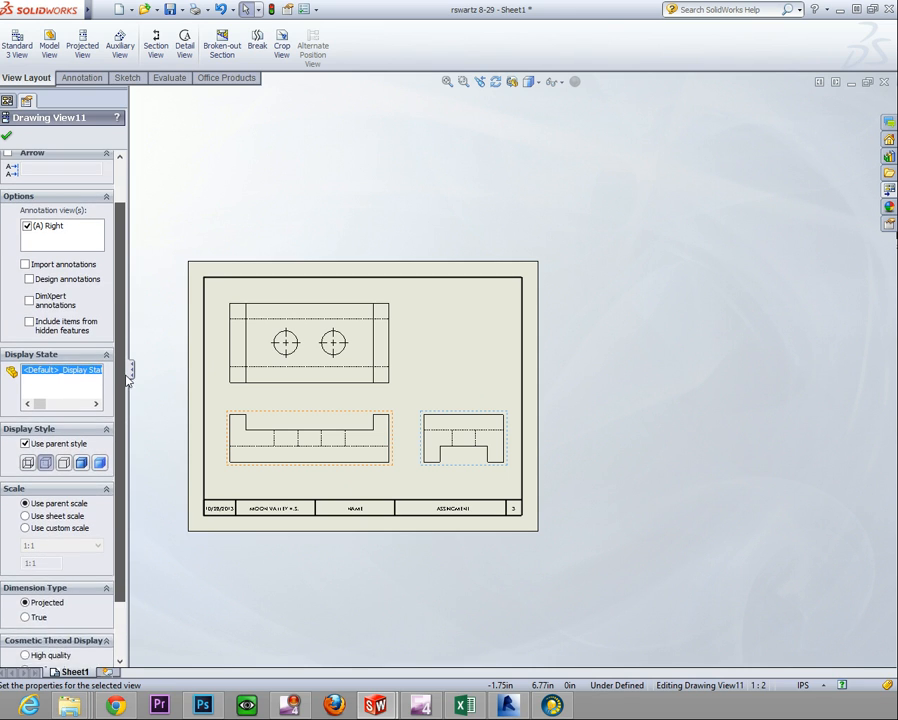
- Insert automatic centerlines for the holes in the front view and the side view
click(316, 418)
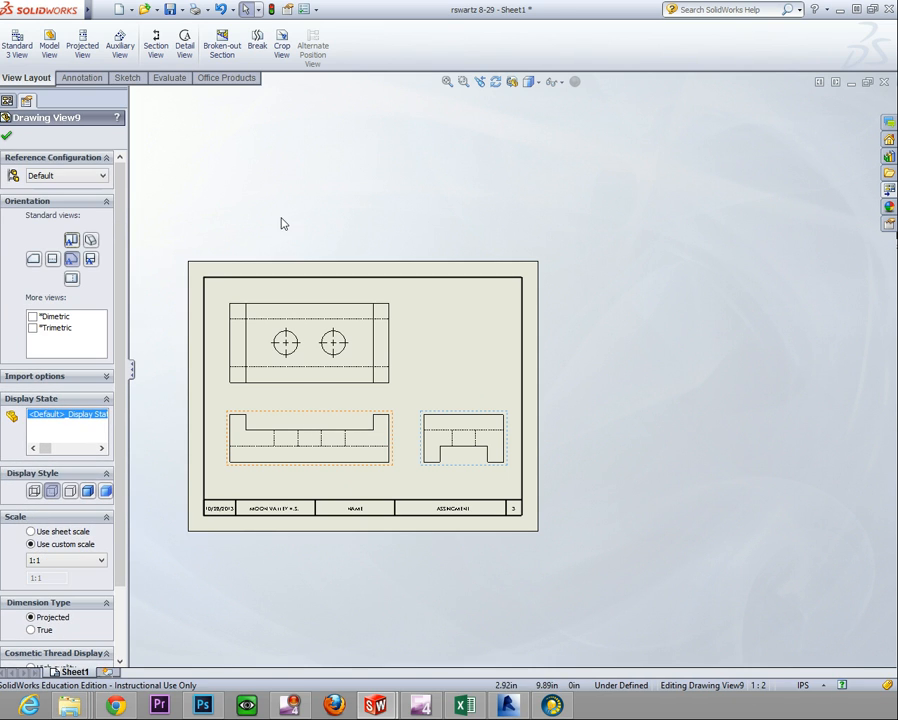
click(84, 80)
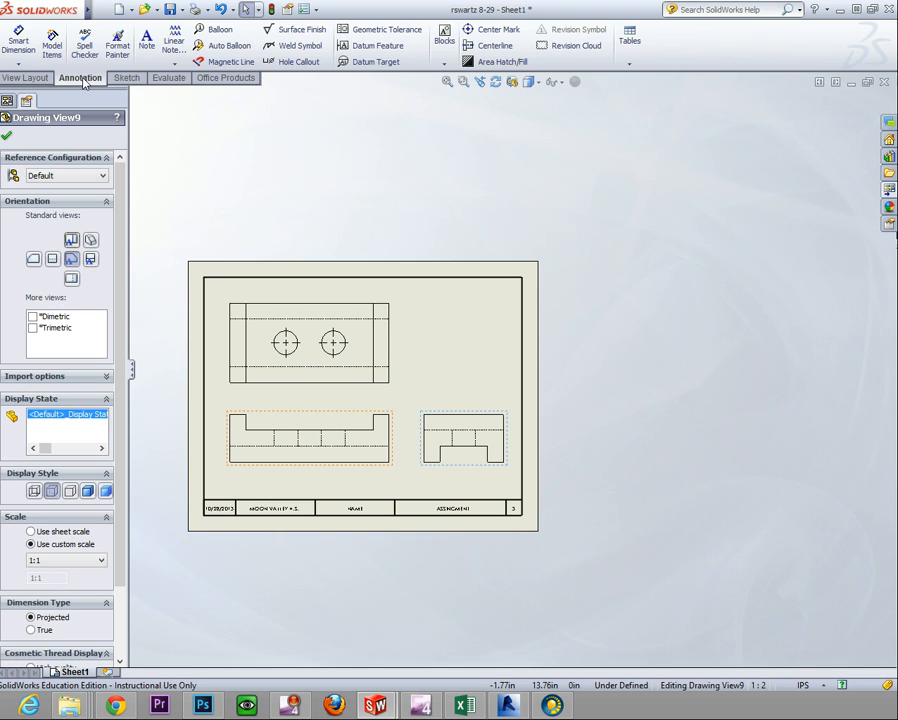
click(493, 46)
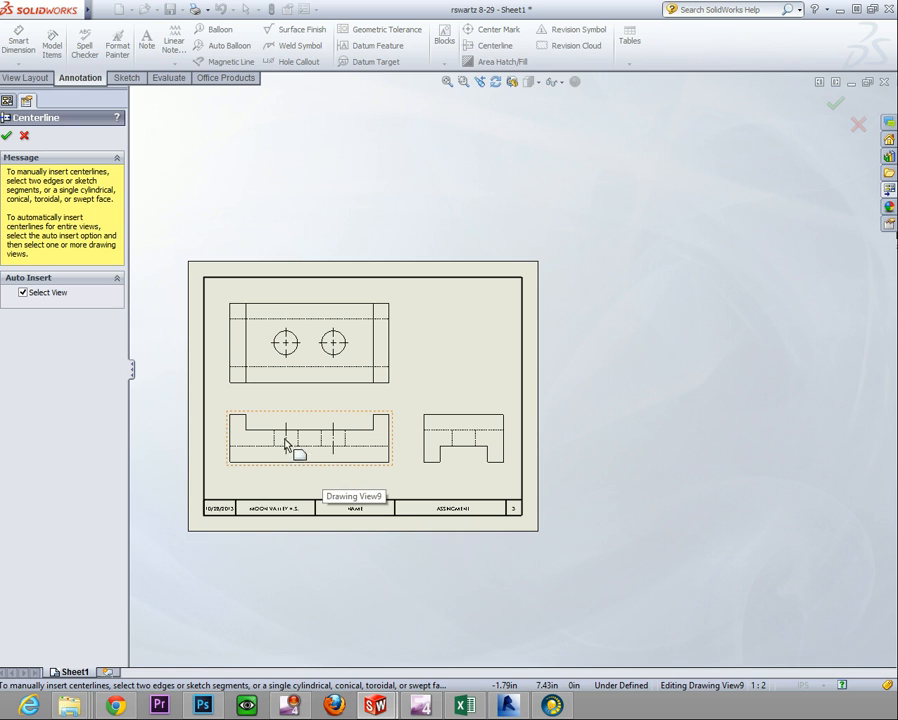
click(320, 385)
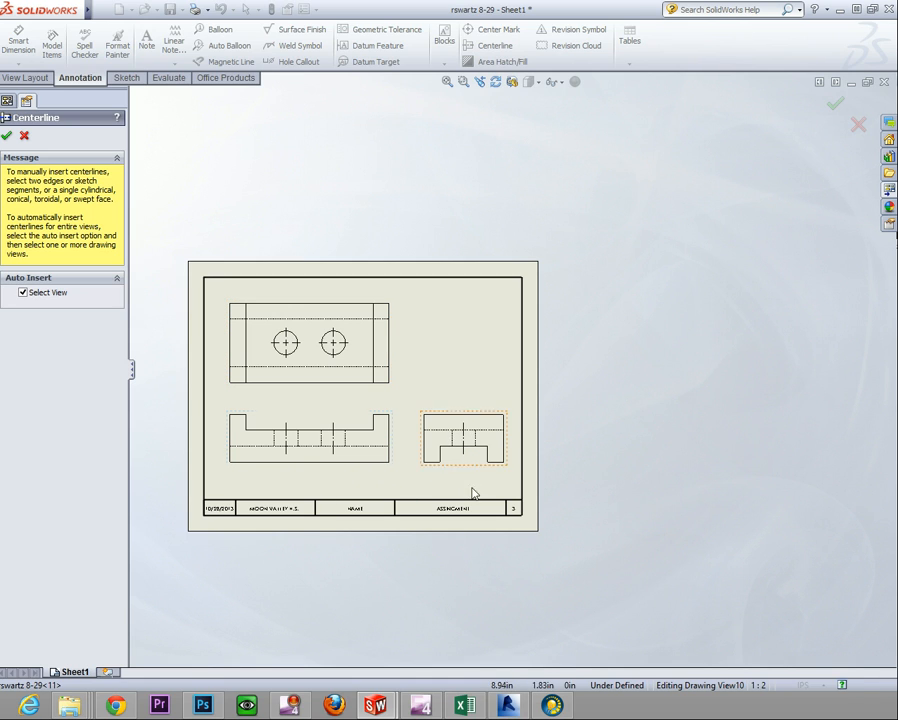
click(6, 135)
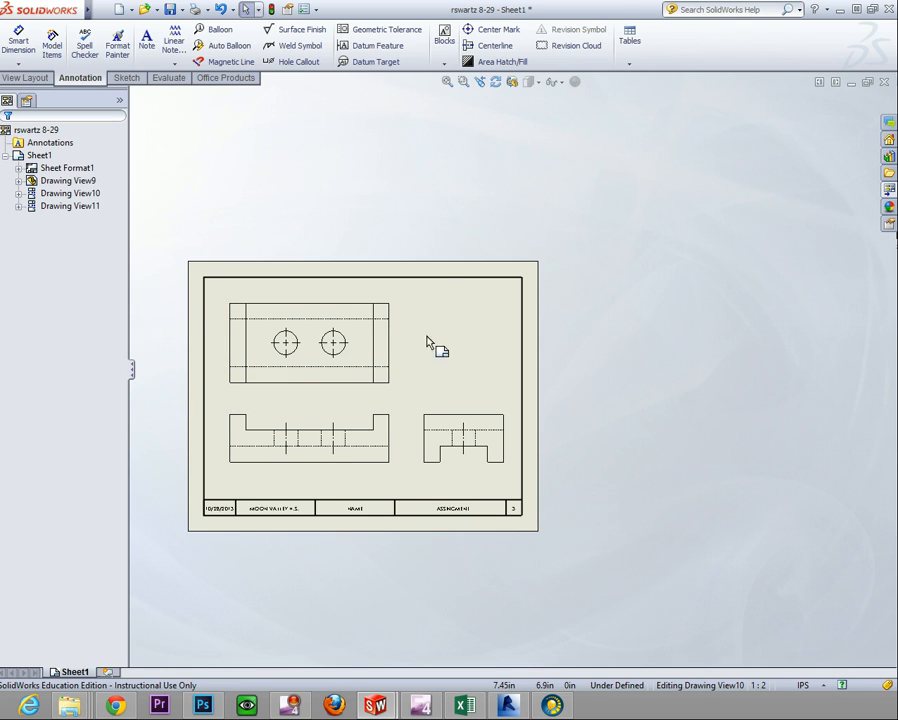
- Project an isometric view from the front view into the area above the side view
click(351, 415)
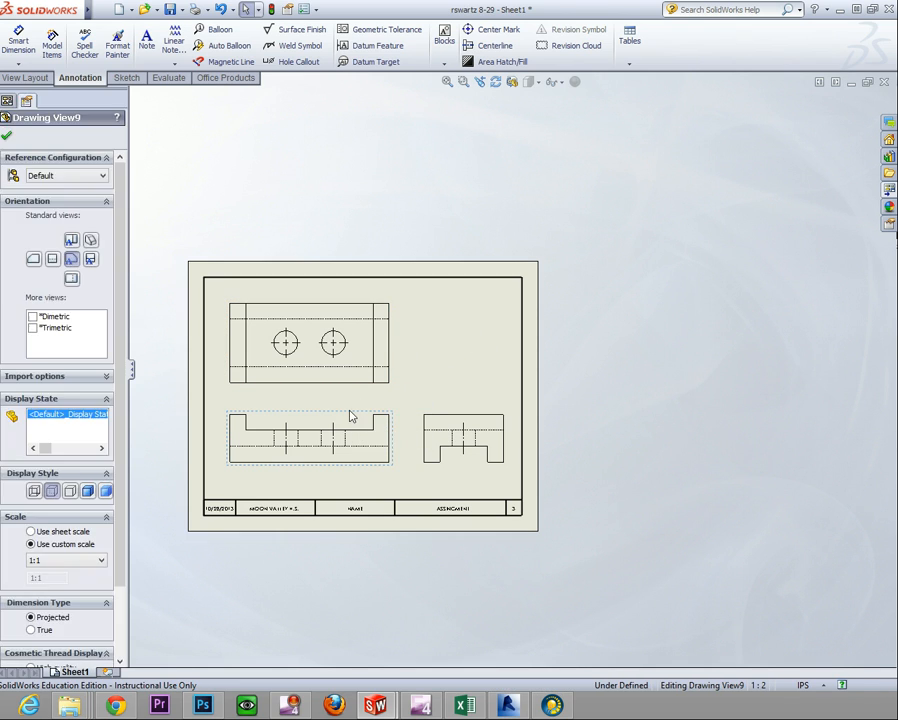
click(26, 78)
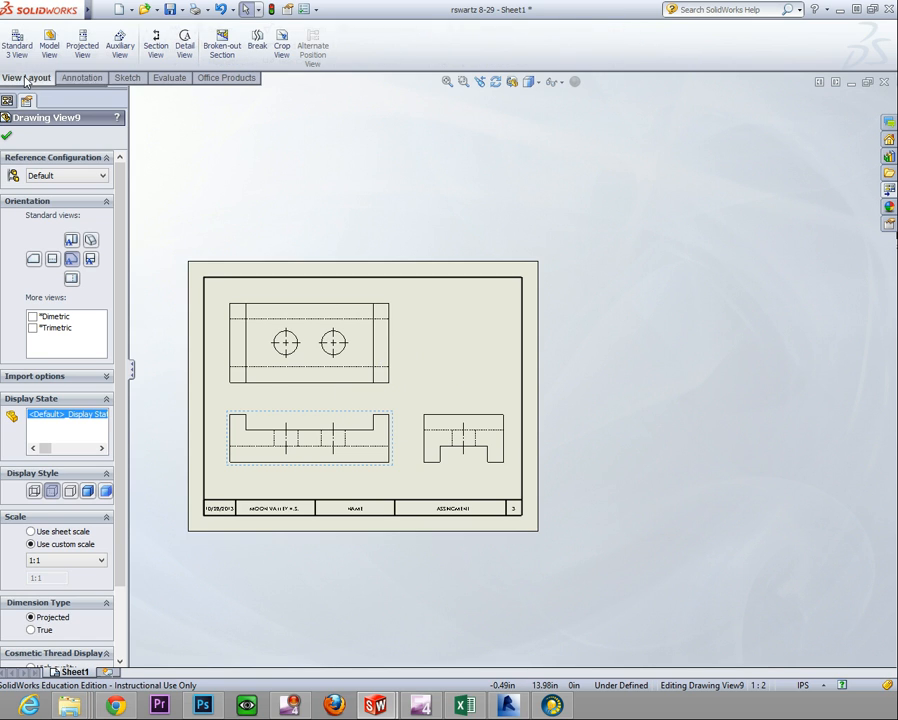
click(86, 50)
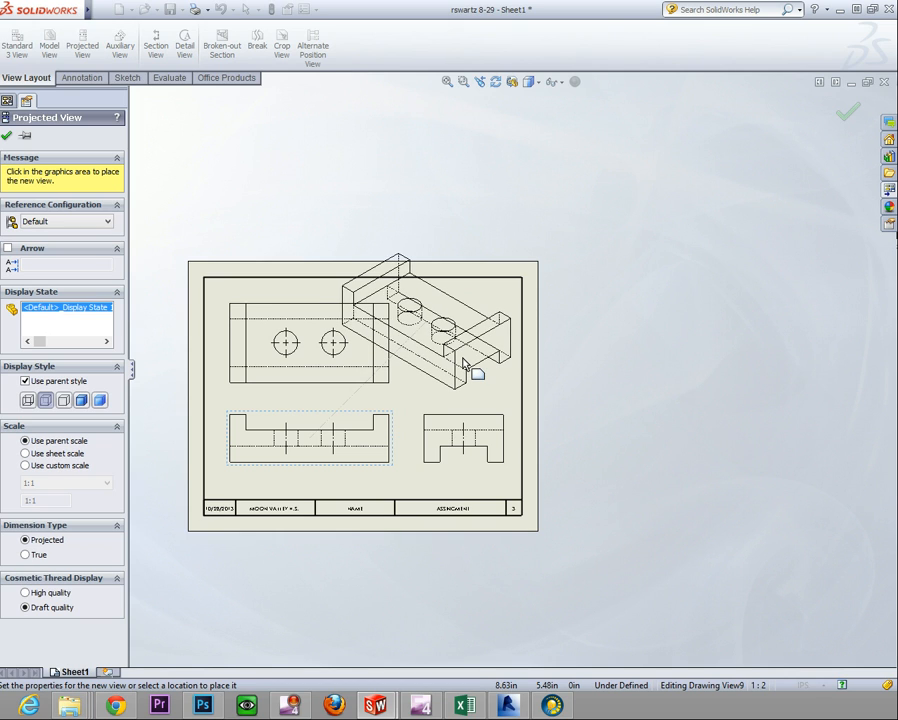
click(463, 365)
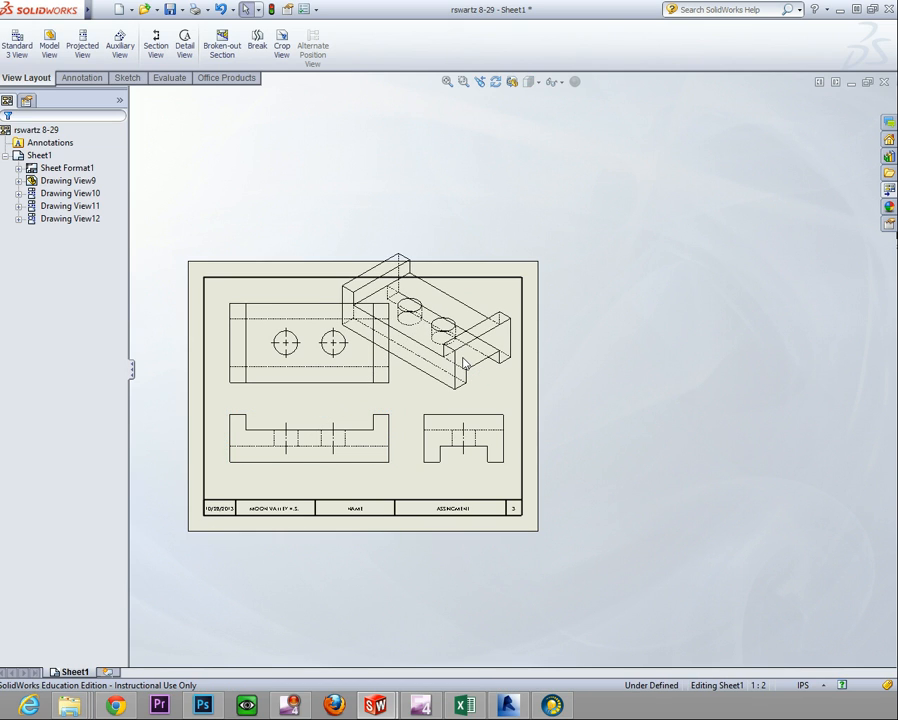
- Show the isometric view shaded with edges at a custom 1:2 scale and move it into the open space above the side view
click(481, 398)
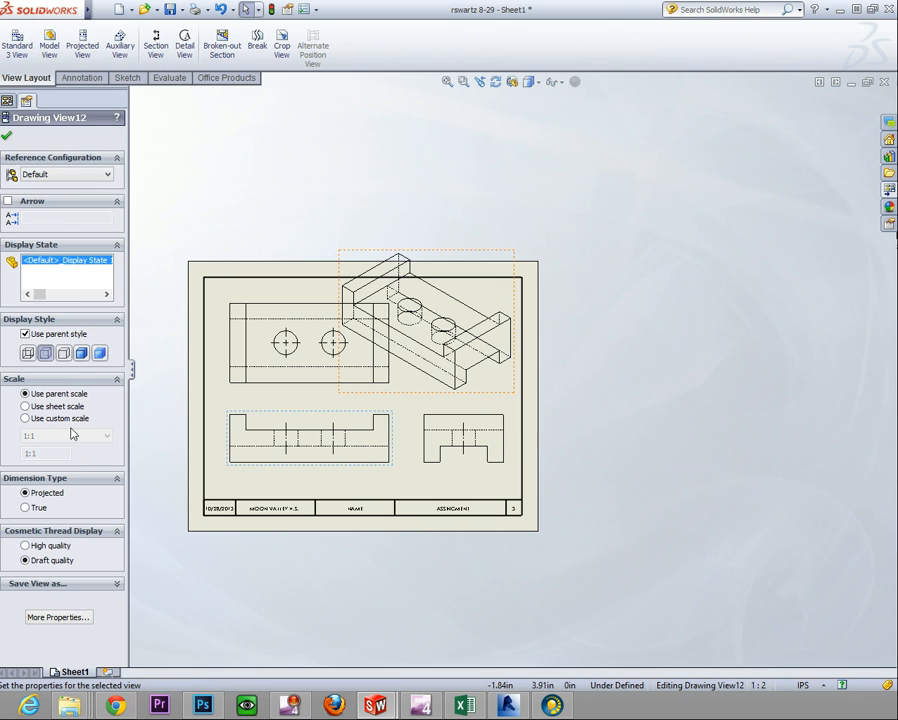
click(84, 355)
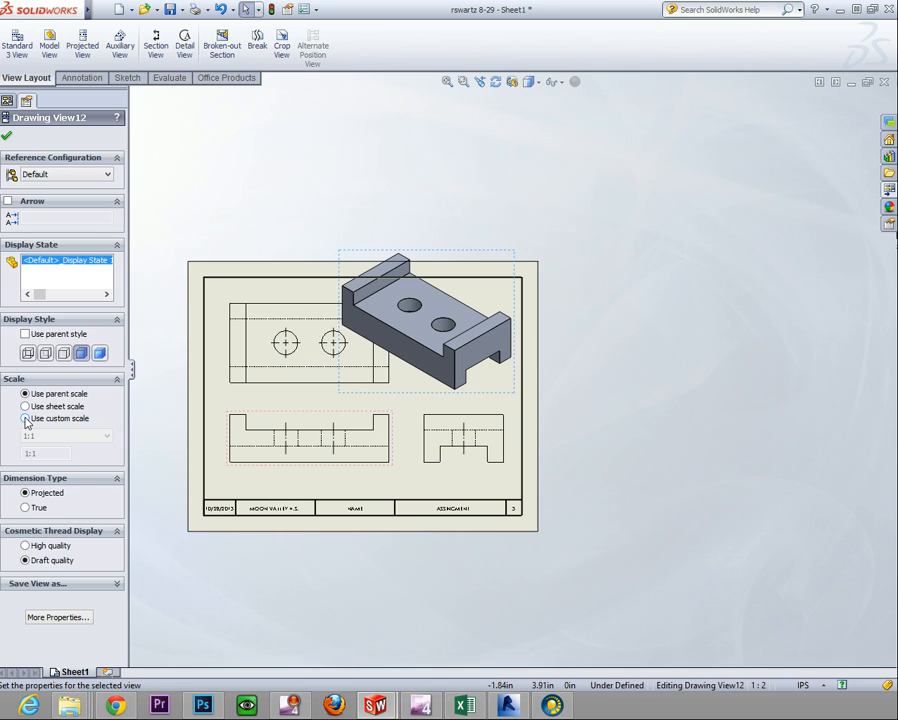
click(107, 437)
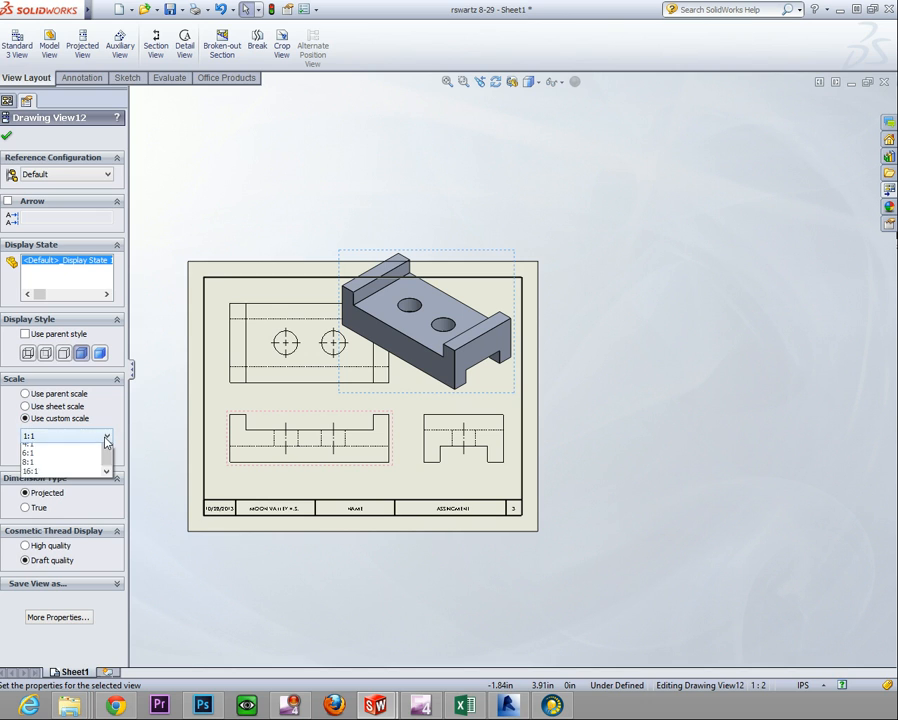
click(96, 456)
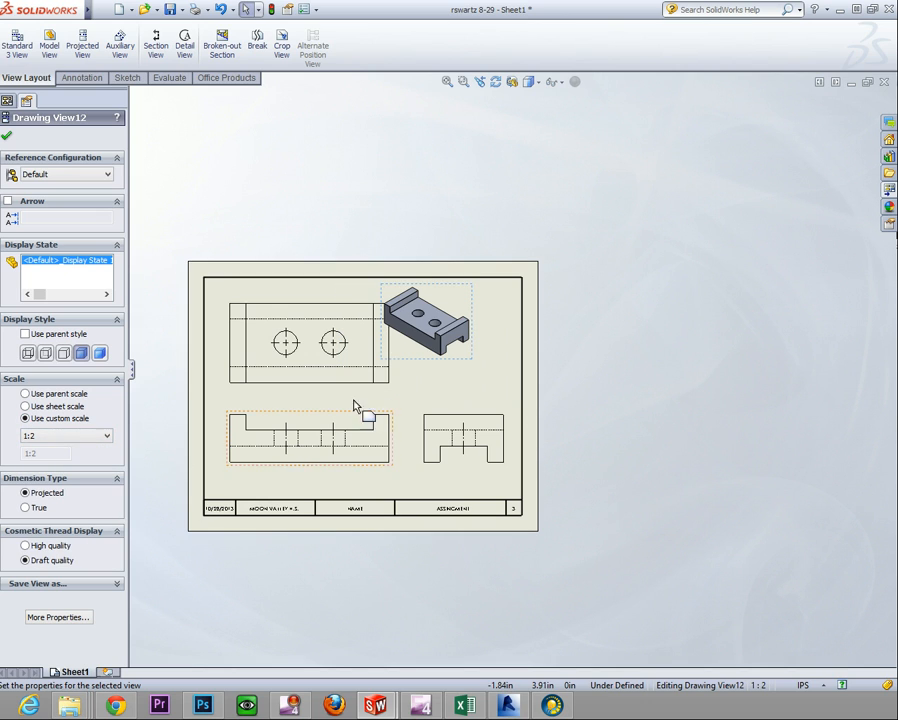
mouse_move(414, 366)
mouse_down()
mouse_move(445, 376)
mouse_move(441, 391)
mouse_up()
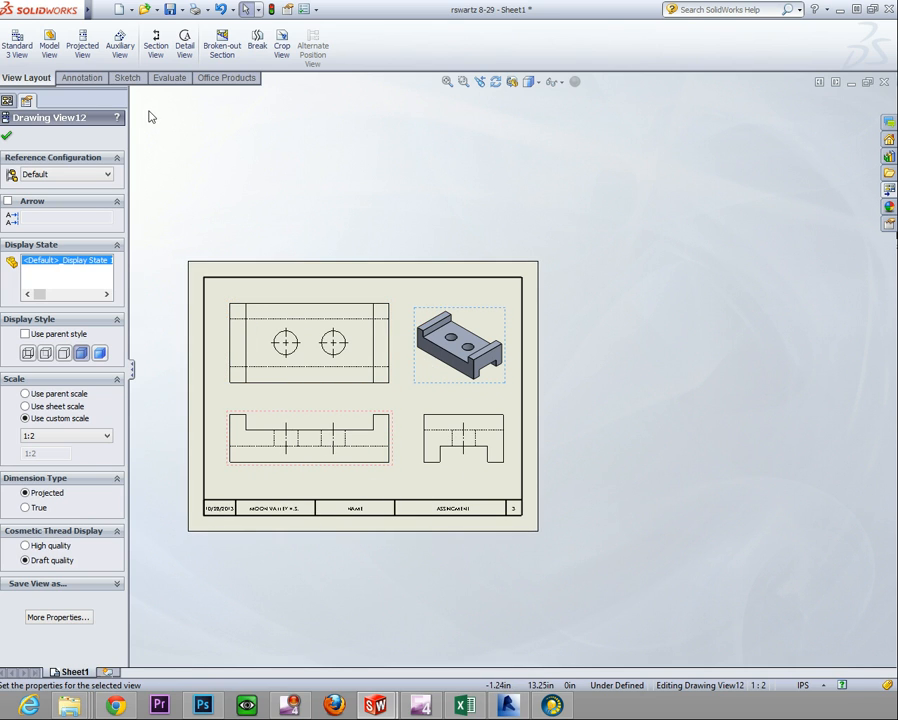
- Dimension the part's overall length above the top view, height beside the front view and depth above the side view
click(85, 79)
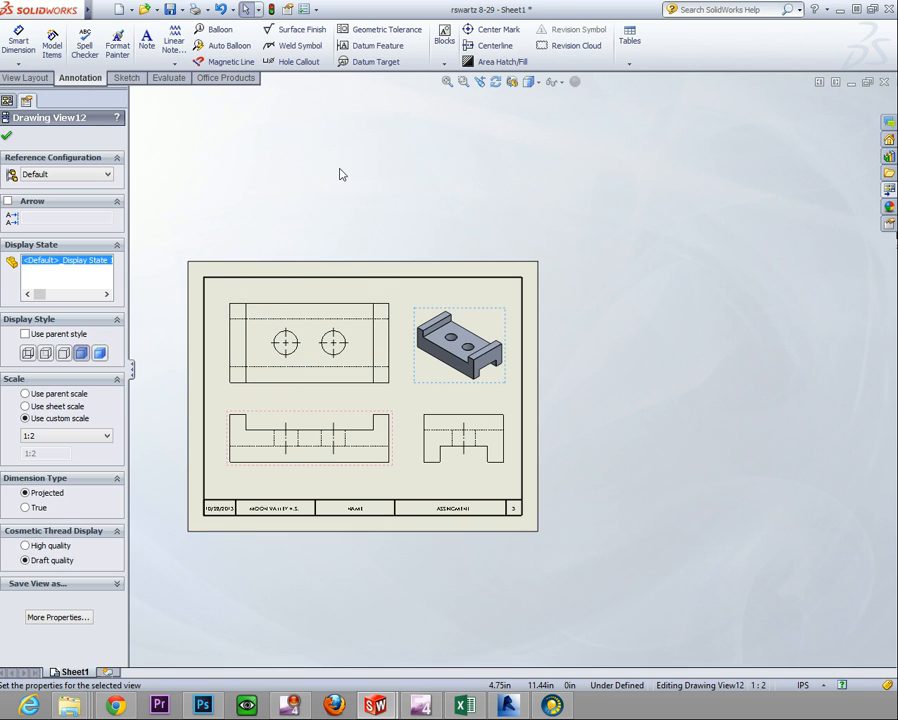
click(18, 42)
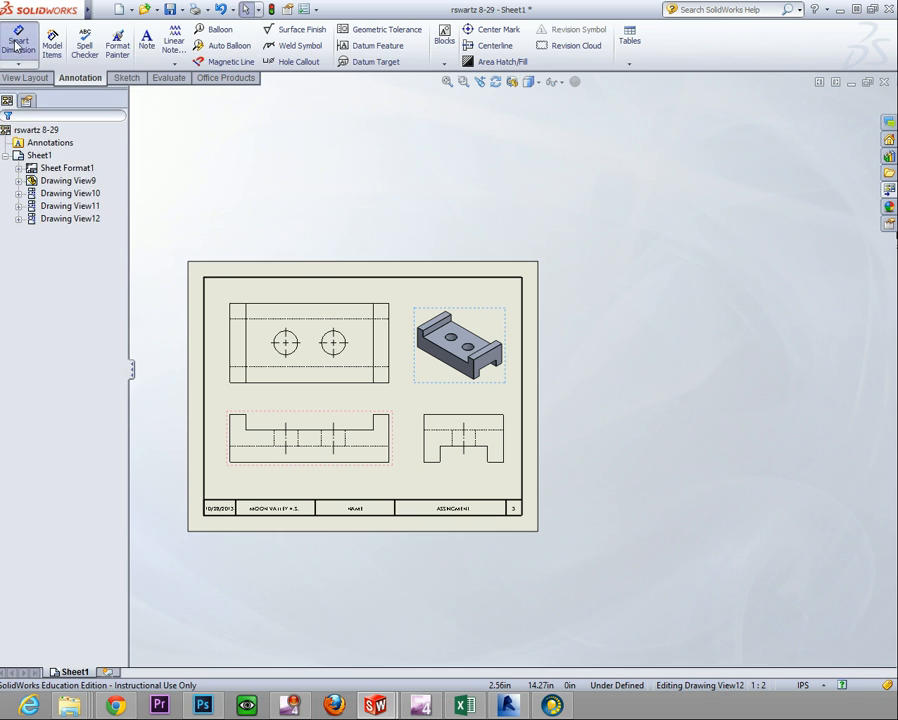
click(304, 306)
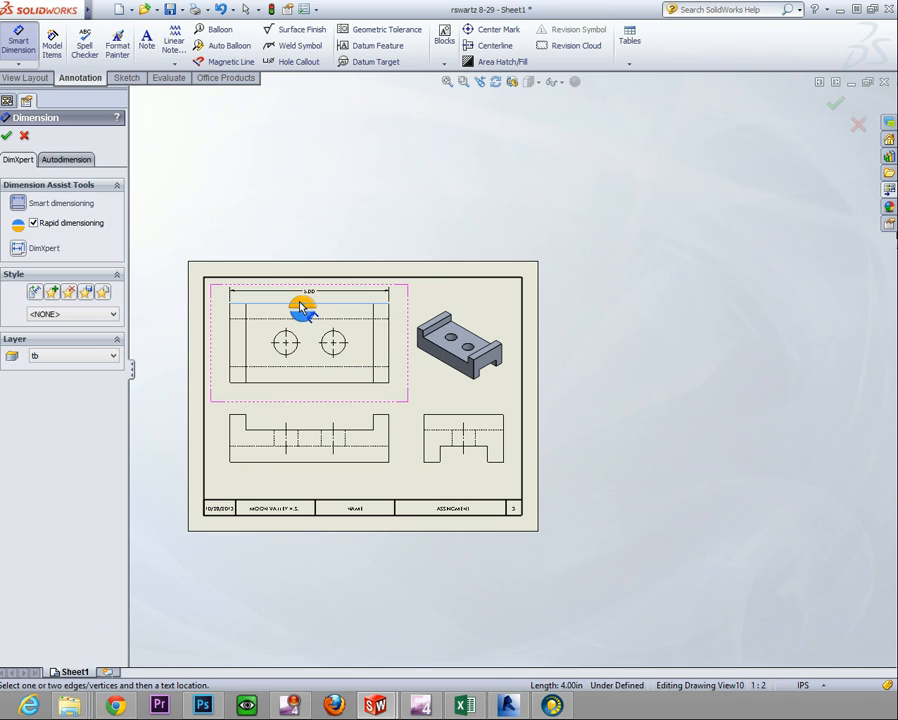
click(301, 308)
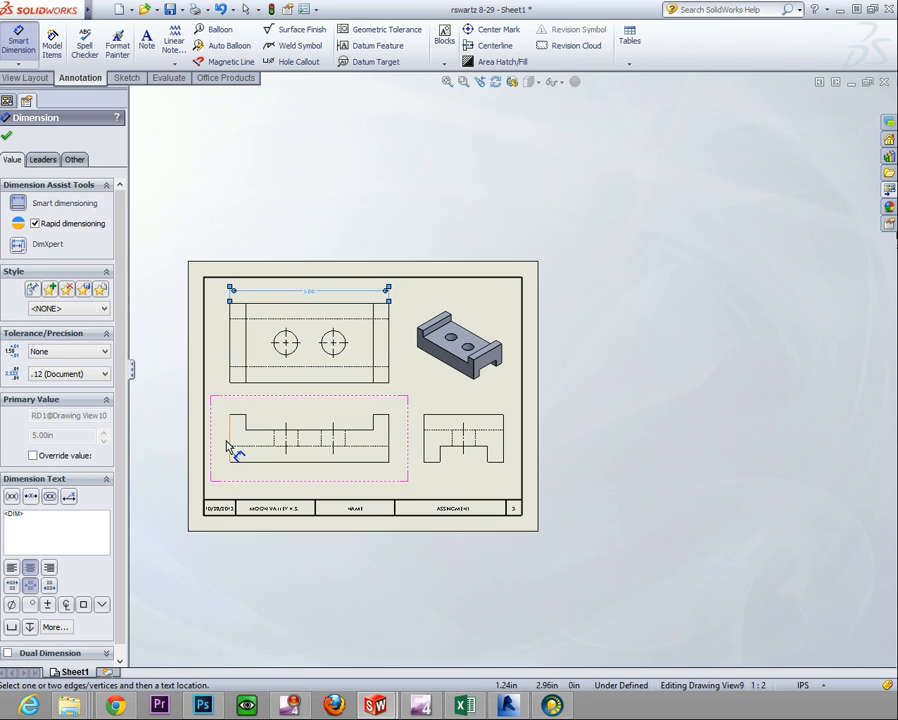
click(390, 440)
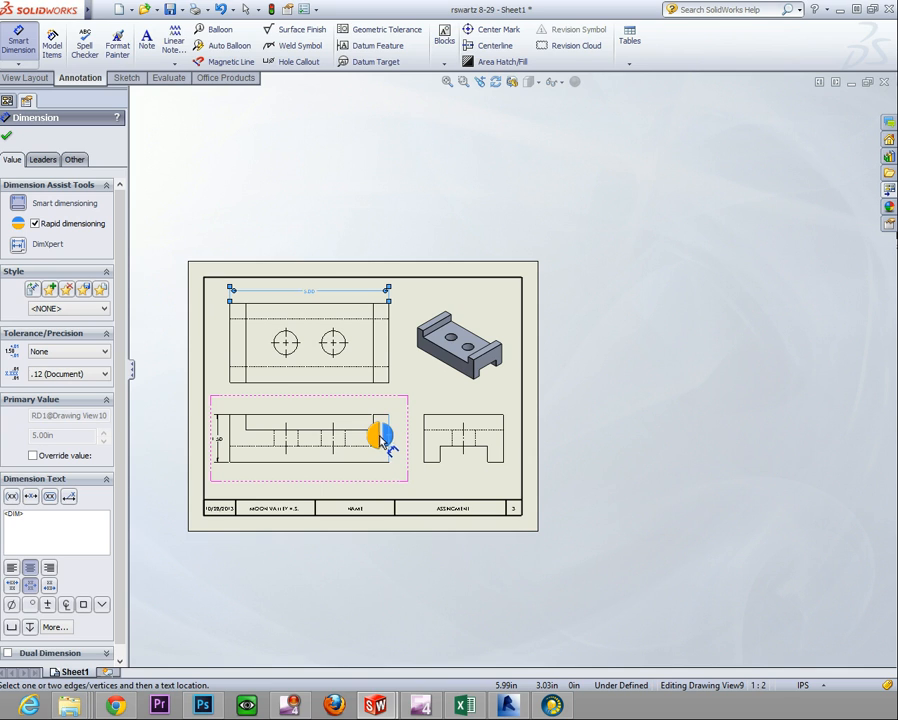
click(389, 442)
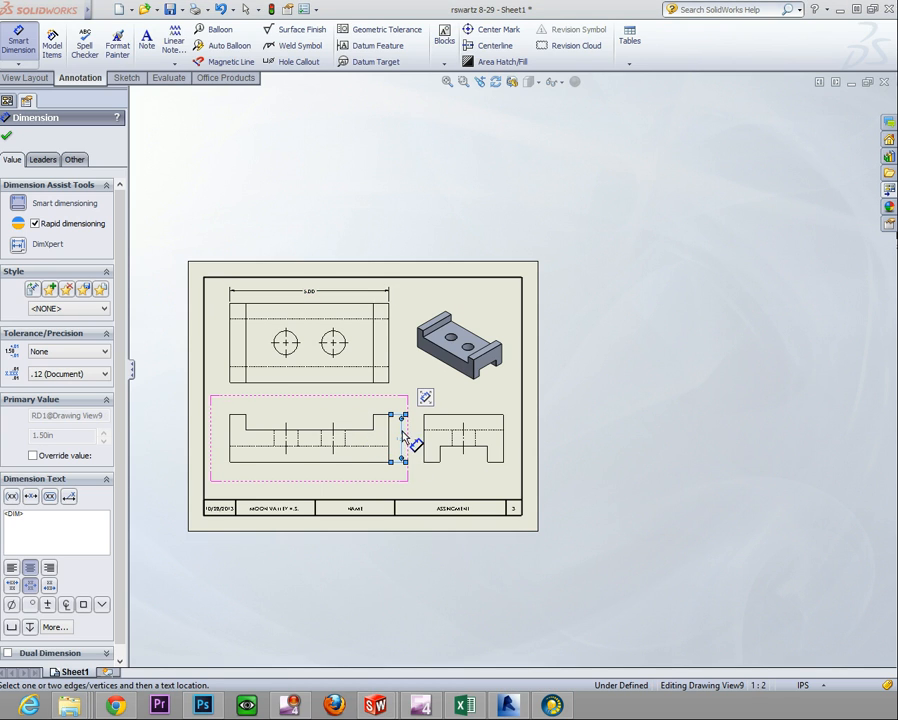
click(478, 420)
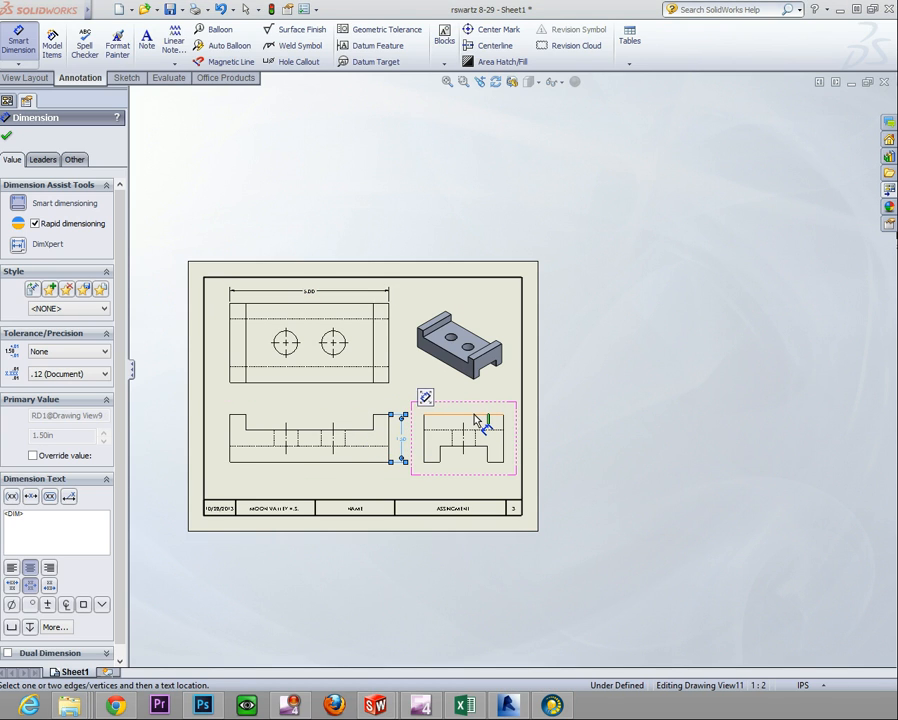
click(474, 414)
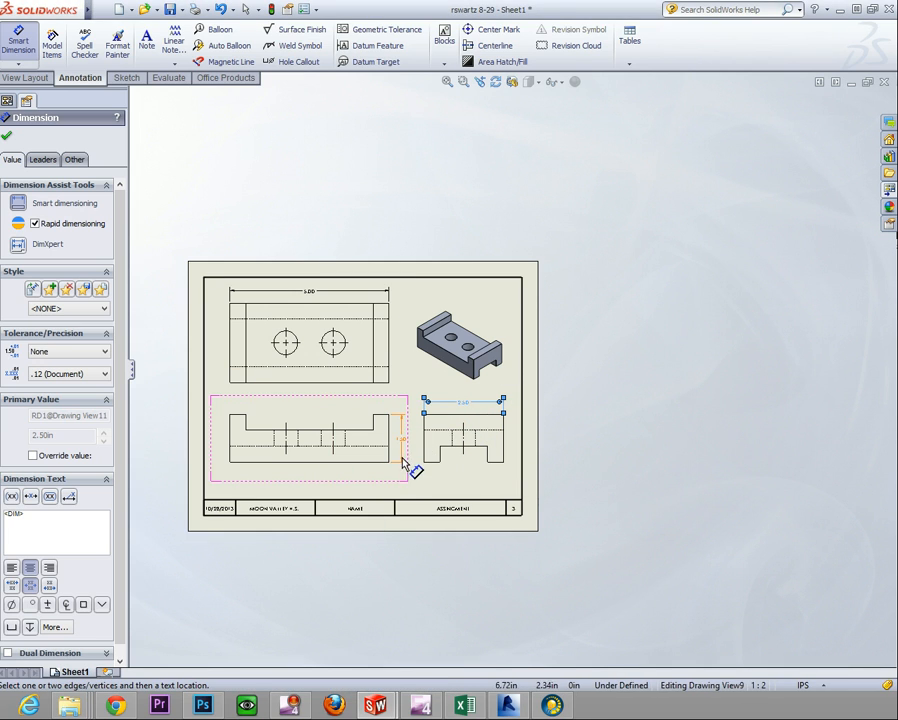
- Dimension the front view's upper notch width and depth, plus the width of the raised end next to it
click(310, 437)
click(309, 434)
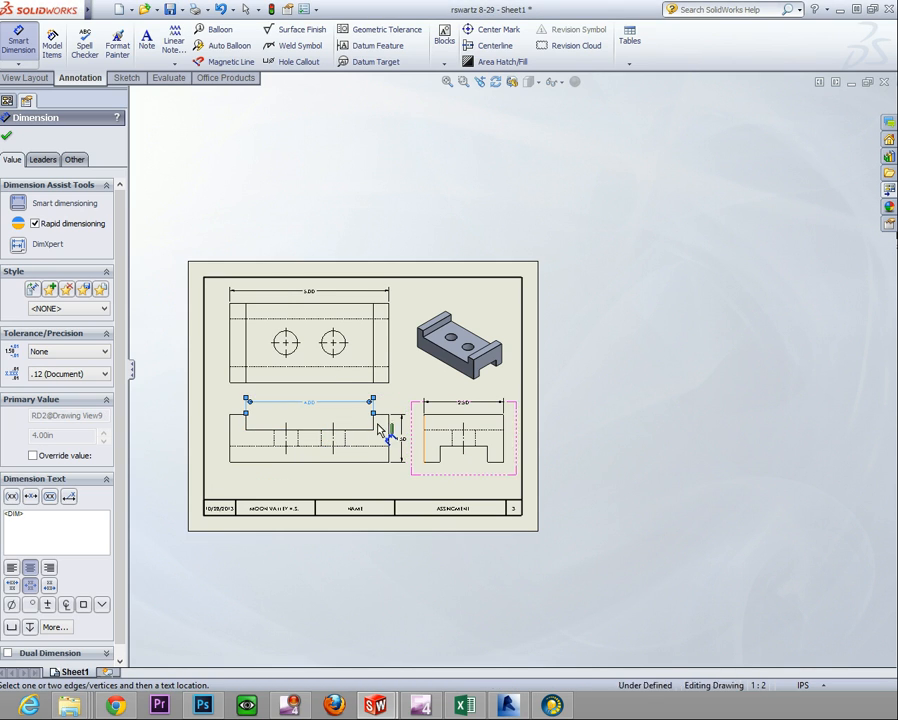
click(247, 427)
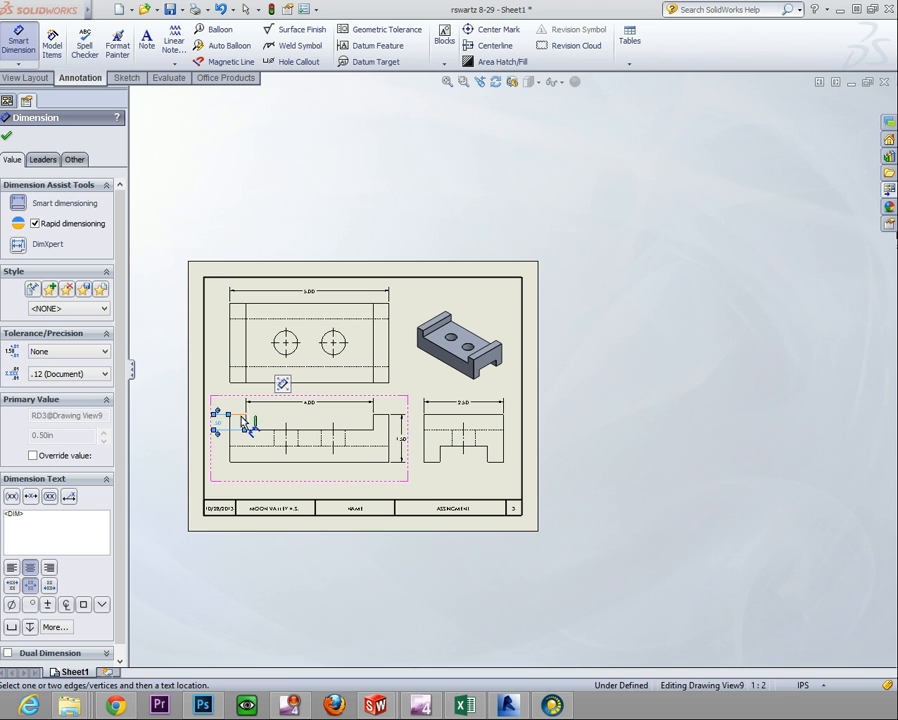
click(245, 430)
click(236, 416)
click(236, 417)
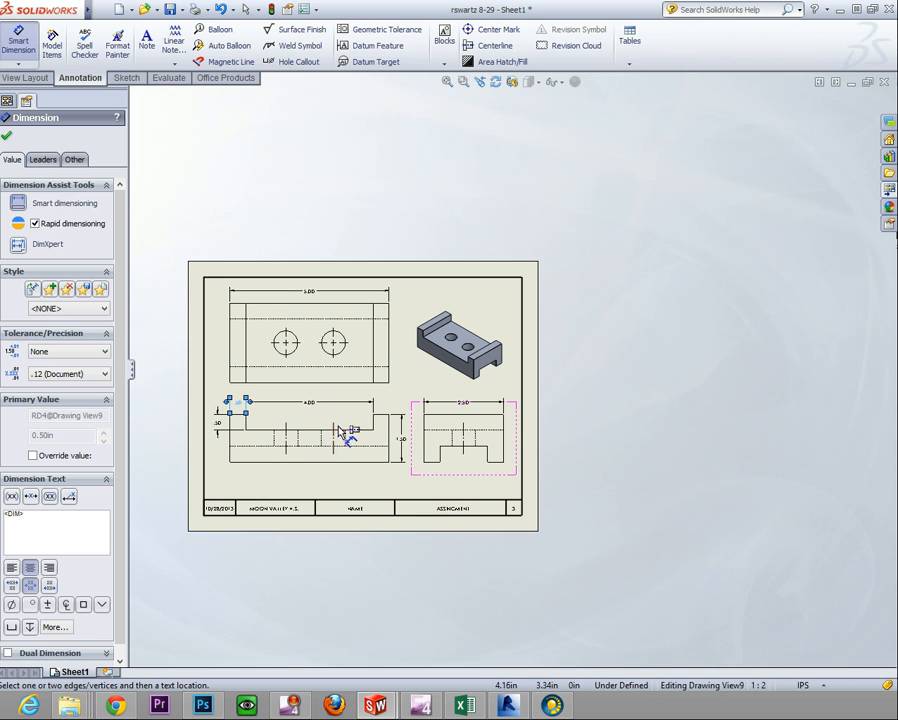
- Dimension the side view's lower slot width and height, plus the width of the leg beside the slot
click(469, 447)
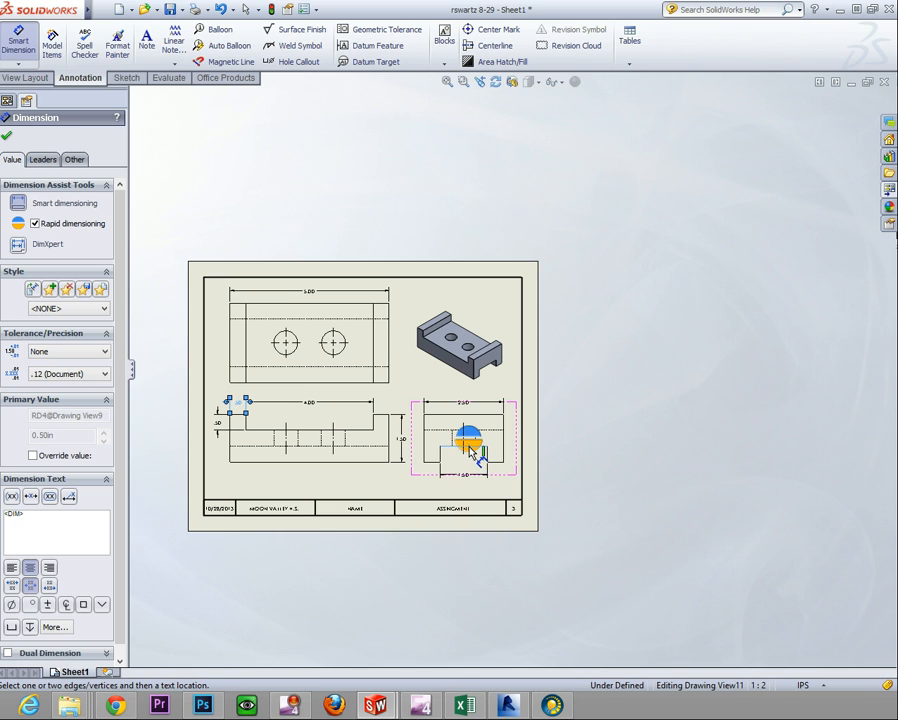
click(438, 468)
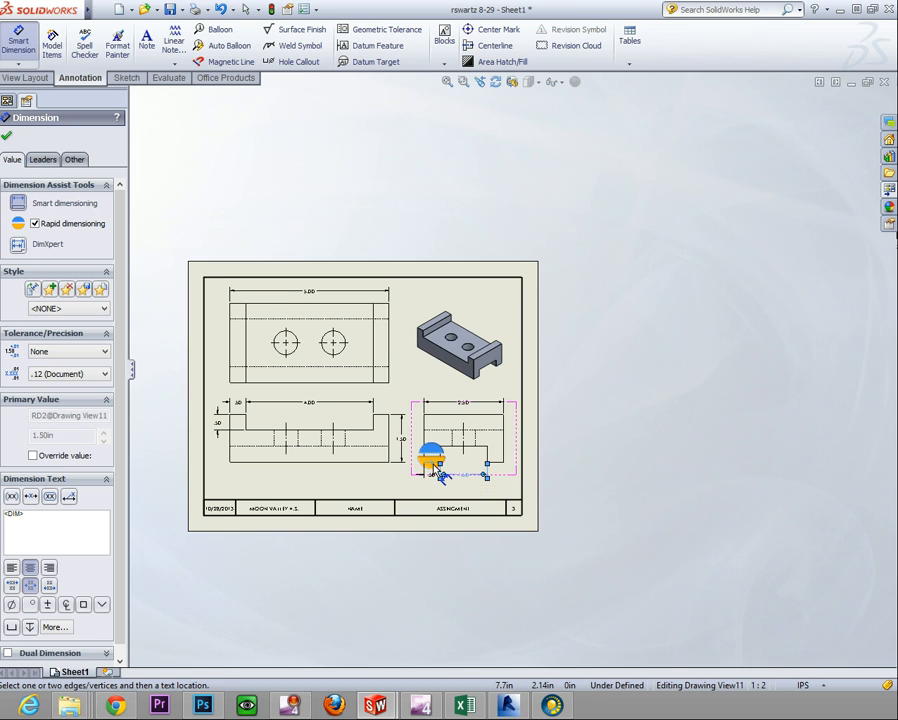
click(437, 468)
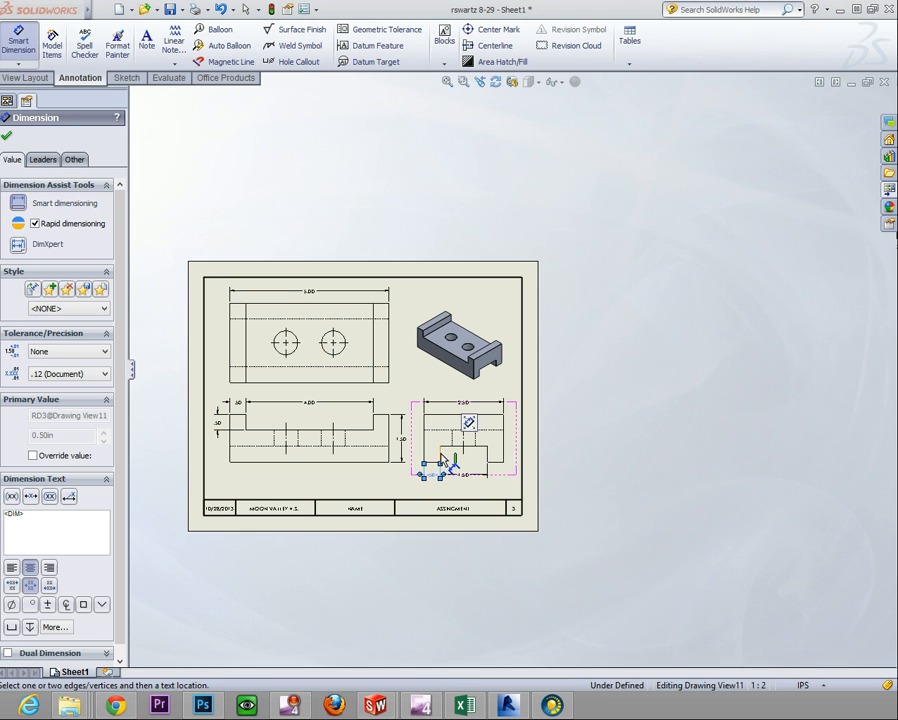
click(441, 456)
click(439, 456)
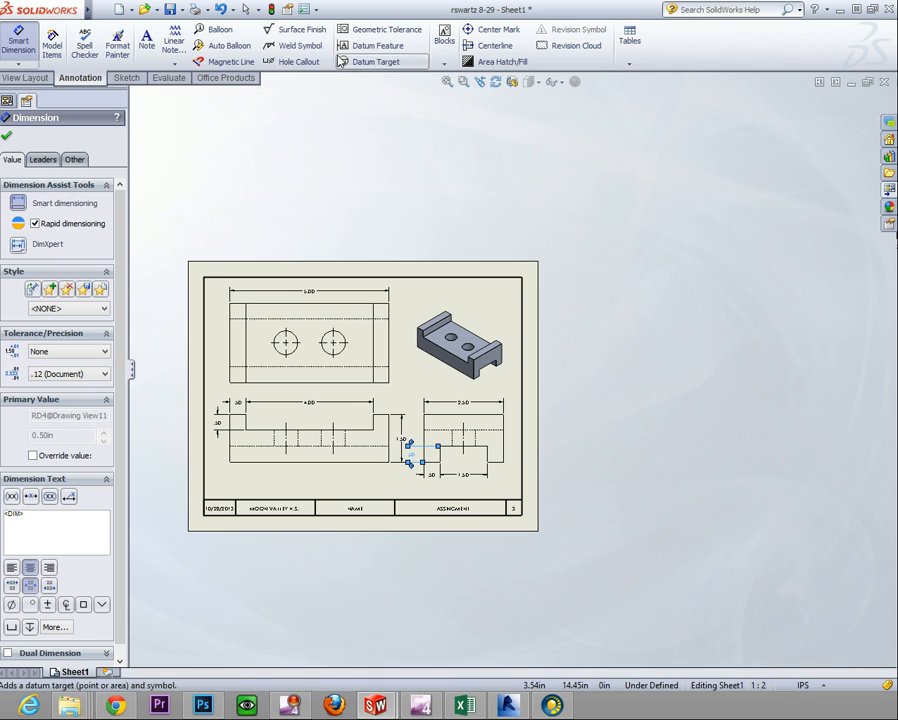
- Add a hole callout to the right-hand hole in the top view, with its text placed above the isometric view
click(297, 62)
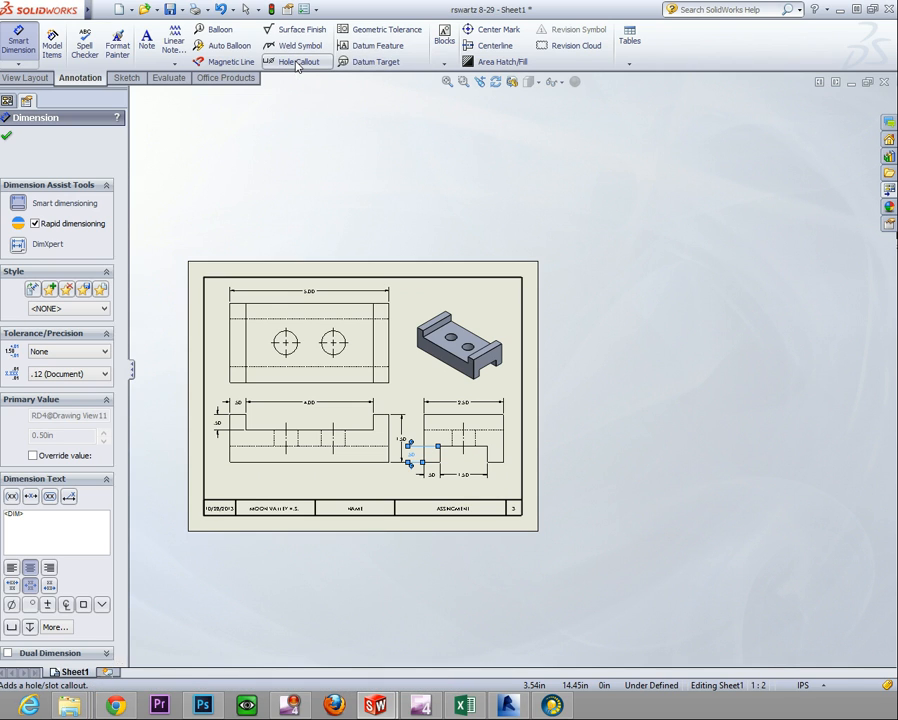
click(344, 341)
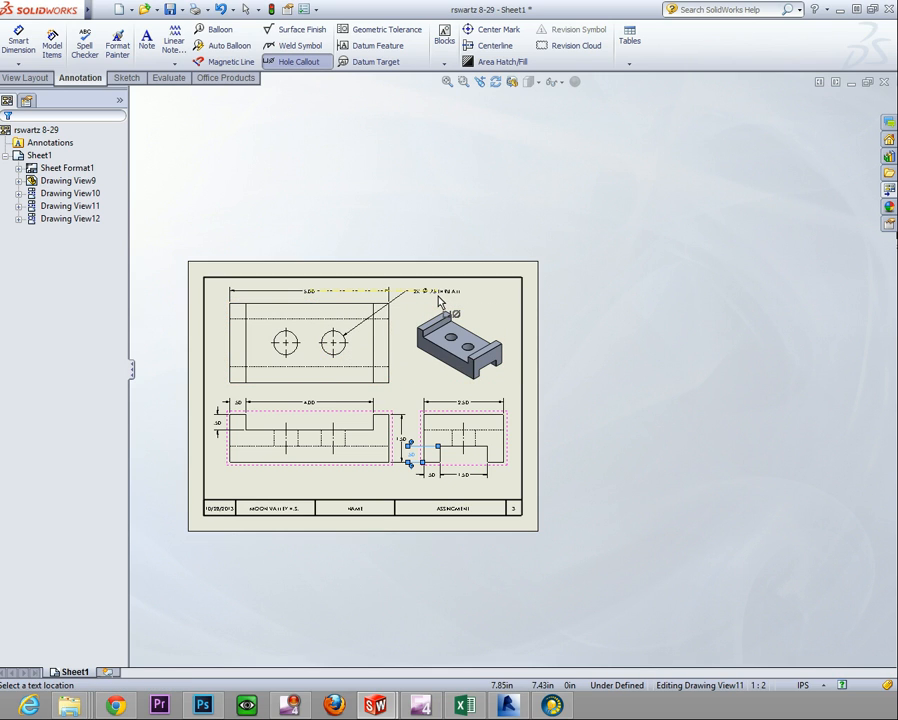
click(438, 300)
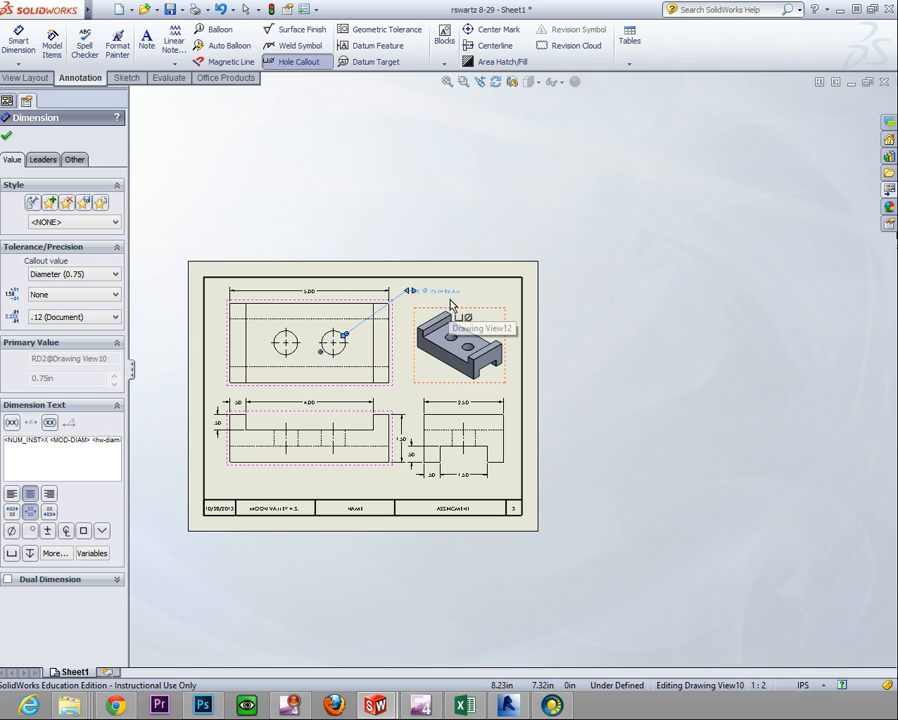
scroll(440, 305, down, 6)
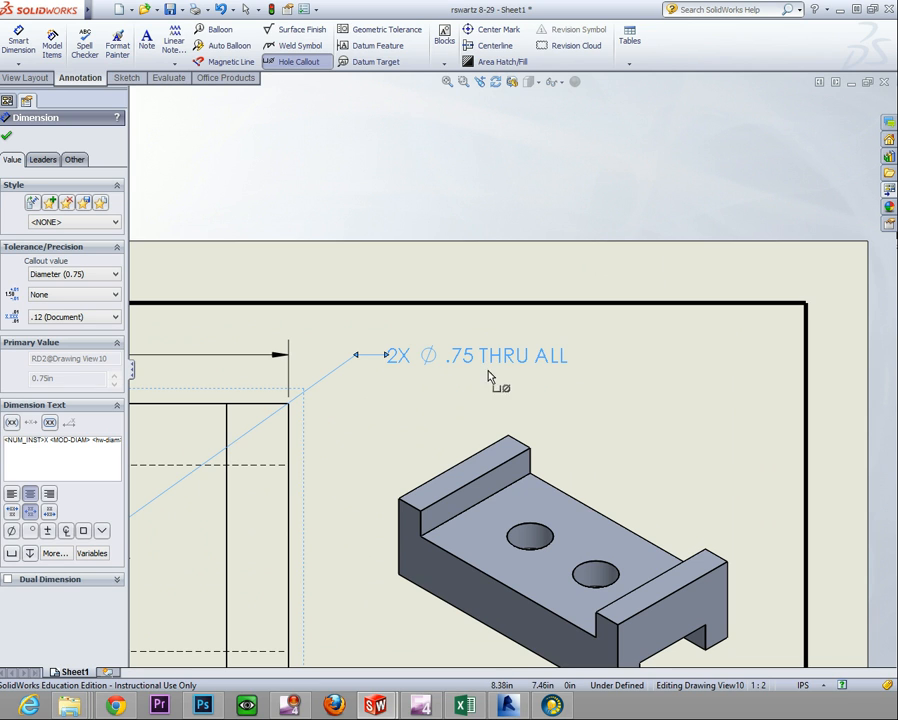
scroll(316, 362, up, 5)
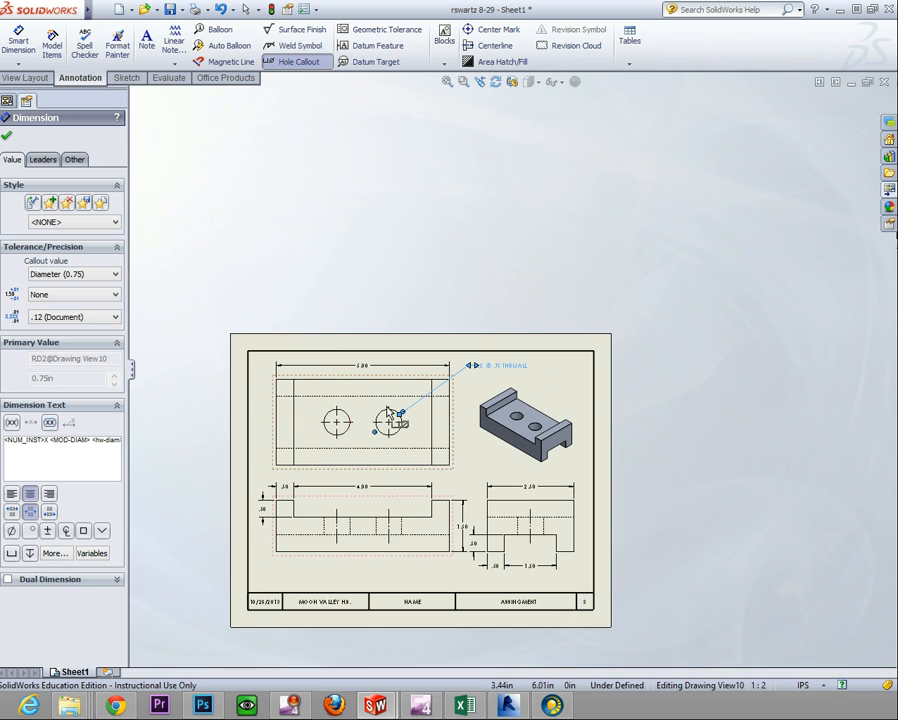
scroll(468, 372, down, 5)
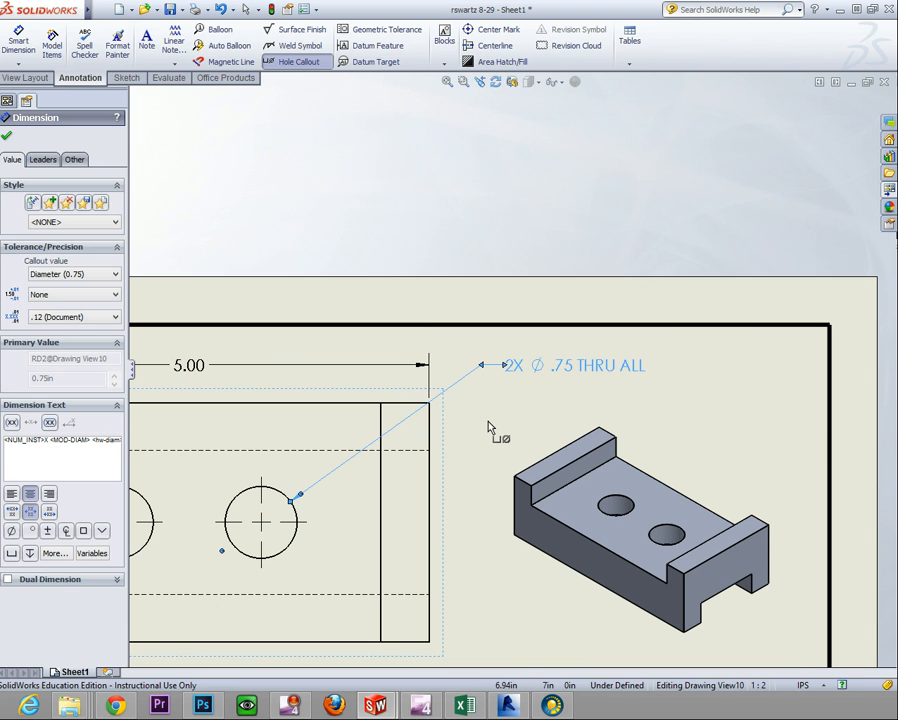
scroll(489, 428, up, 6)
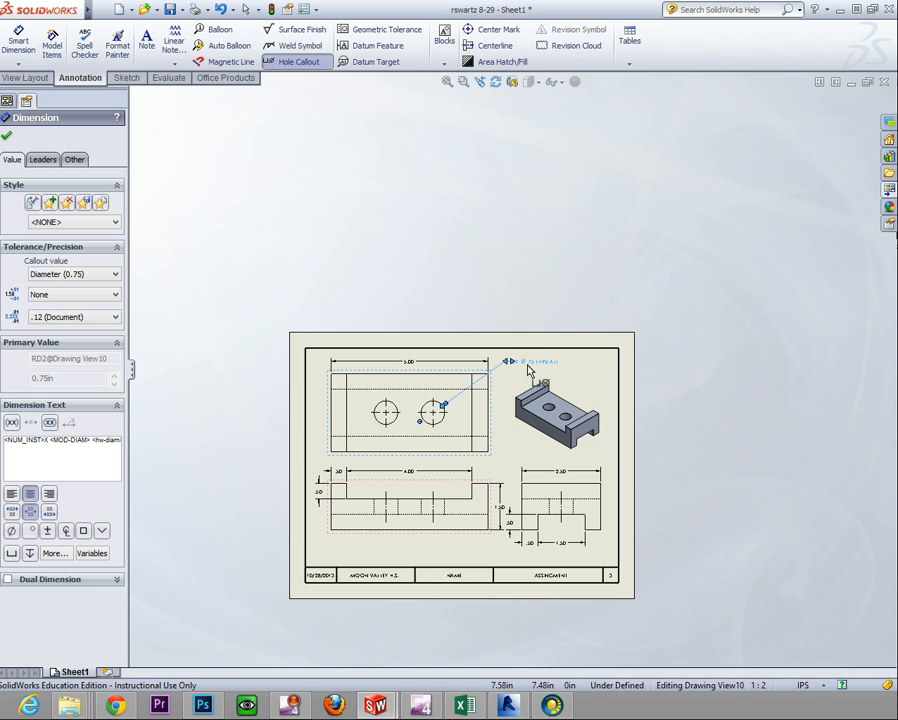
- Dimension the top view's right-hand hole center from the part's lower edge and from its right edge
click(21, 45)
scroll(516, 456, down, 5)
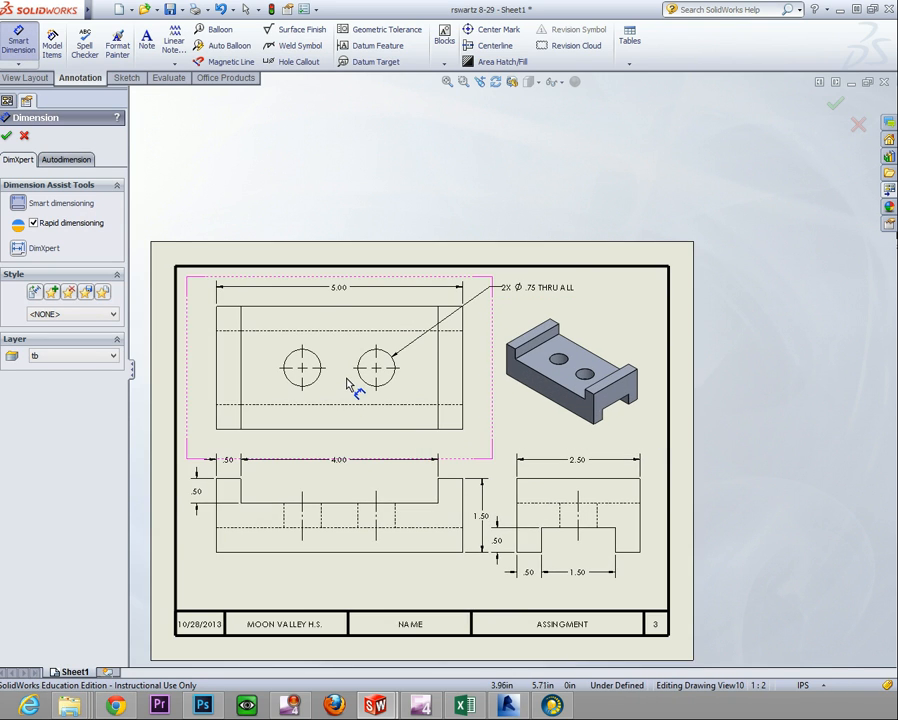
click(437, 444)
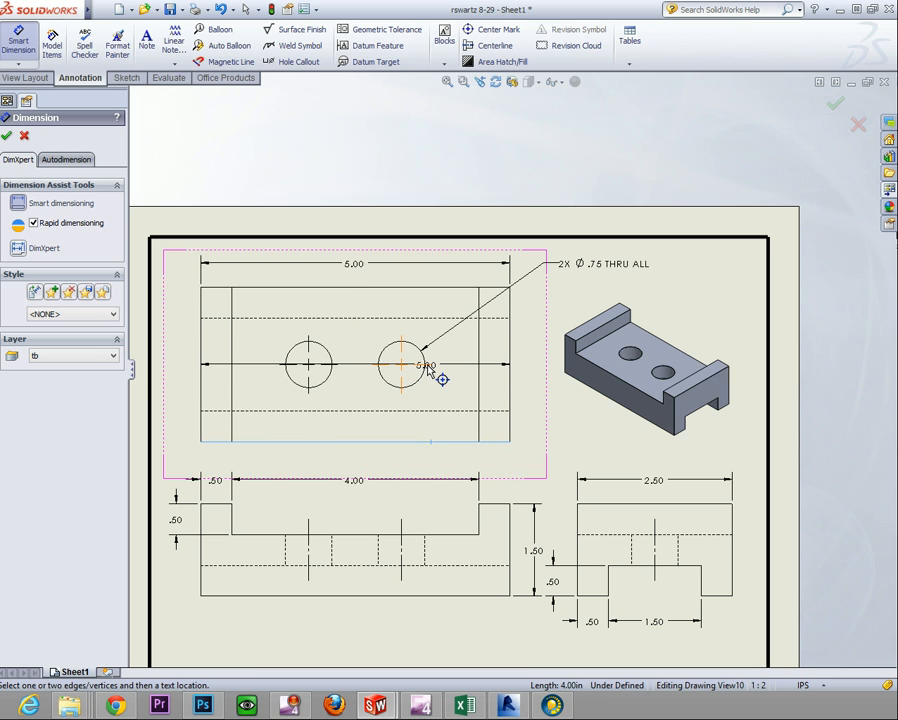
click(428, 369)
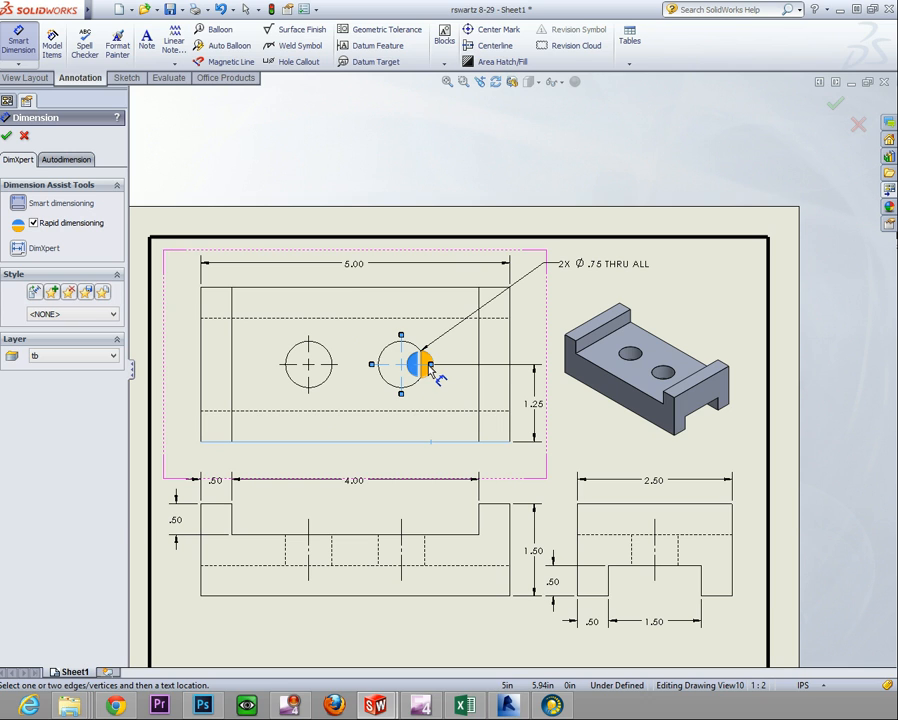
click(432, 369)
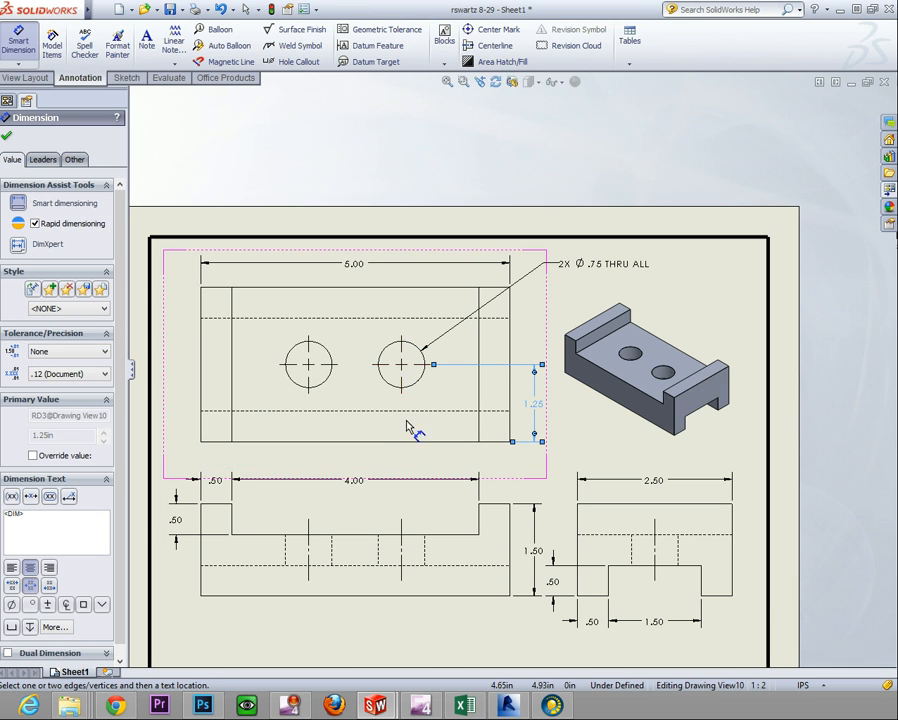
click(512, 355)
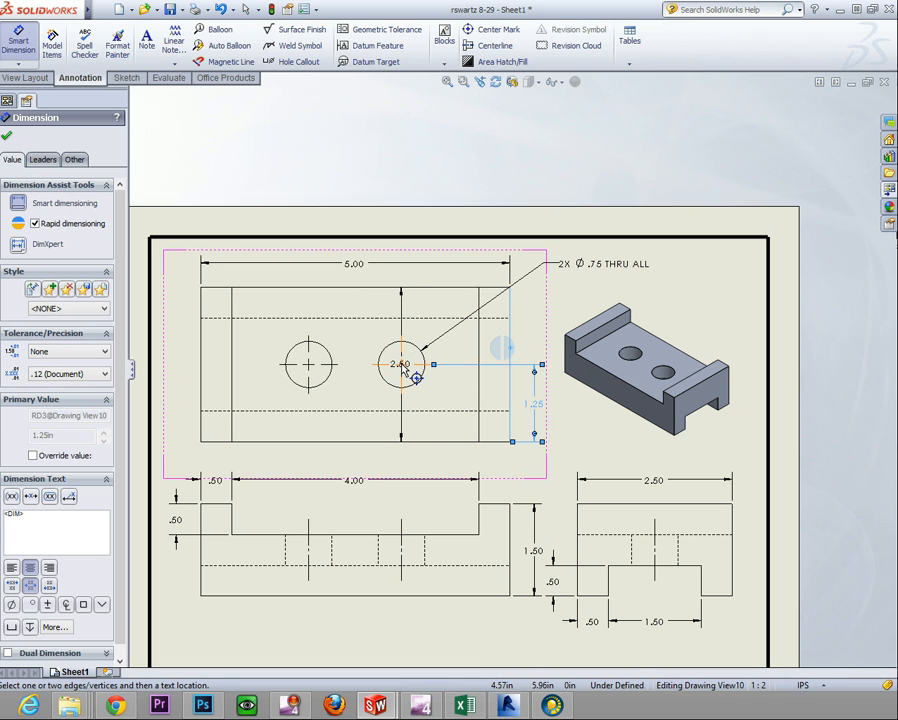
click(403, 370)
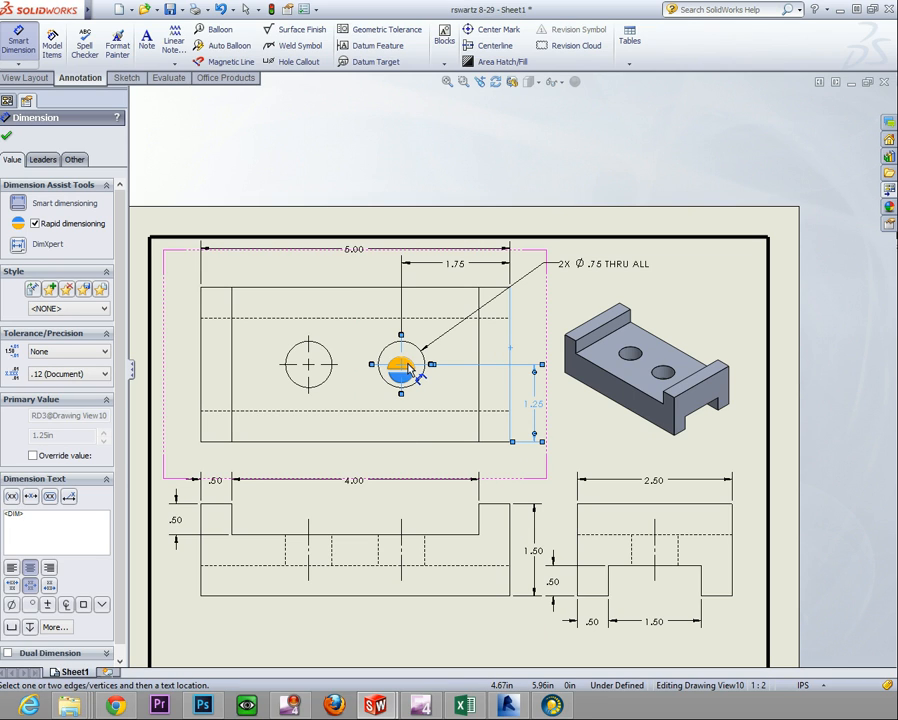
click(406, 366)
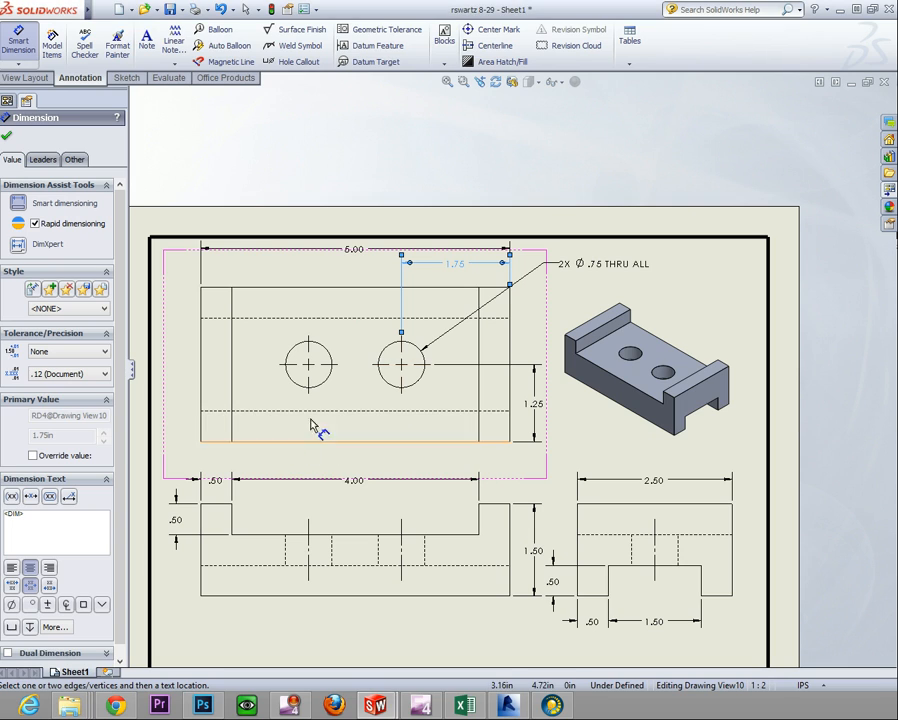
click(204, 394)
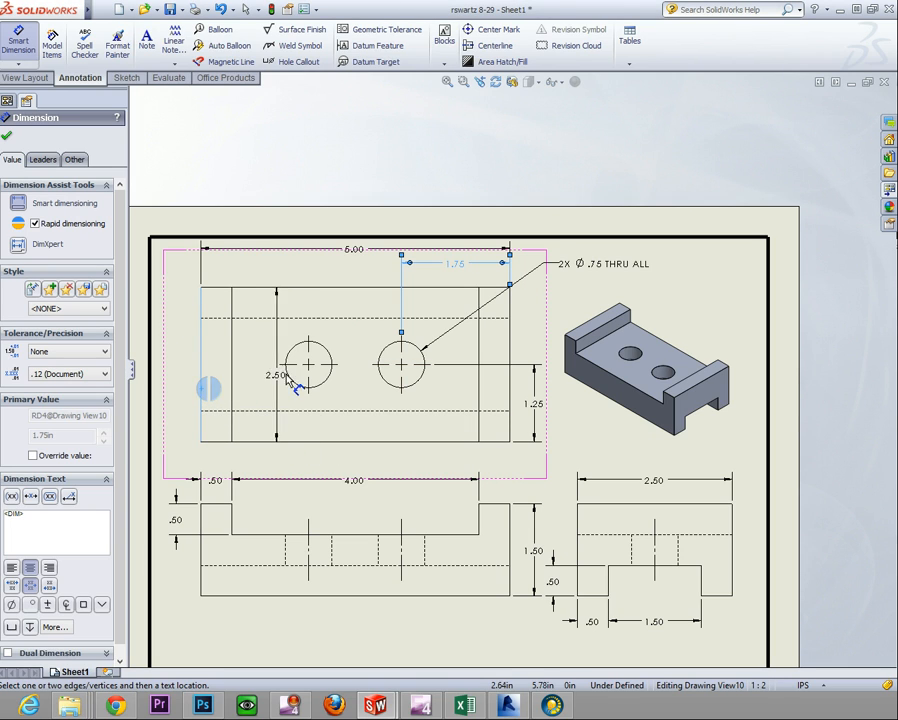
click(295, 368)
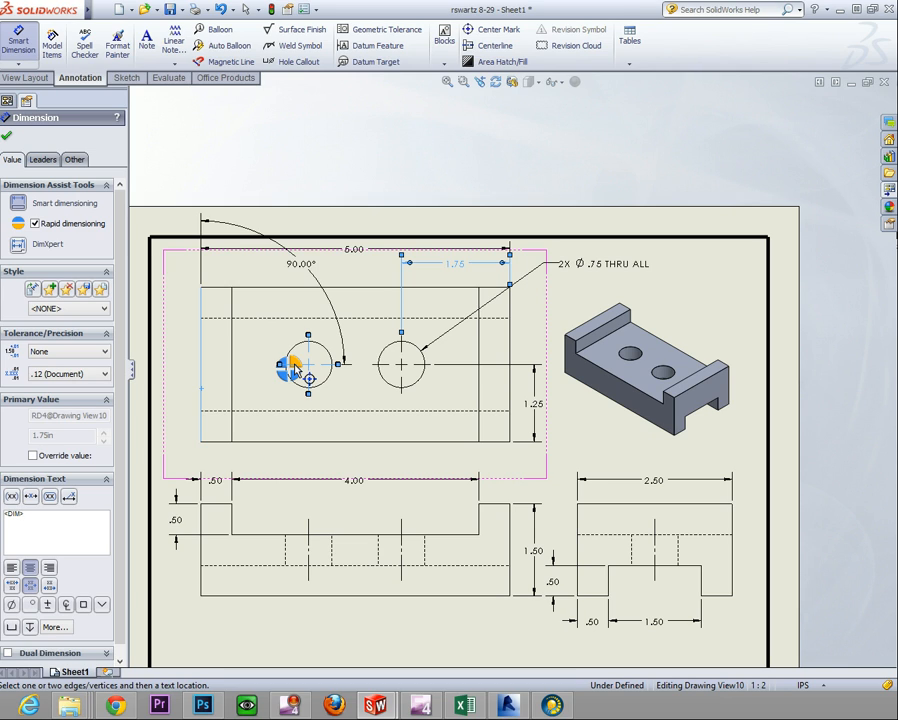
key(Escape)
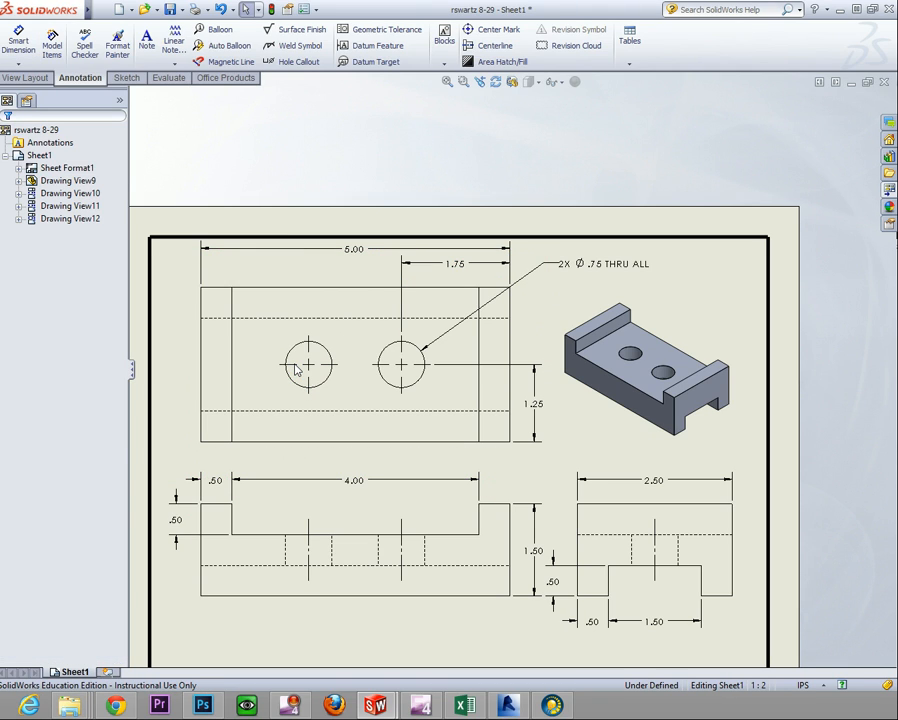
click(18, 40)
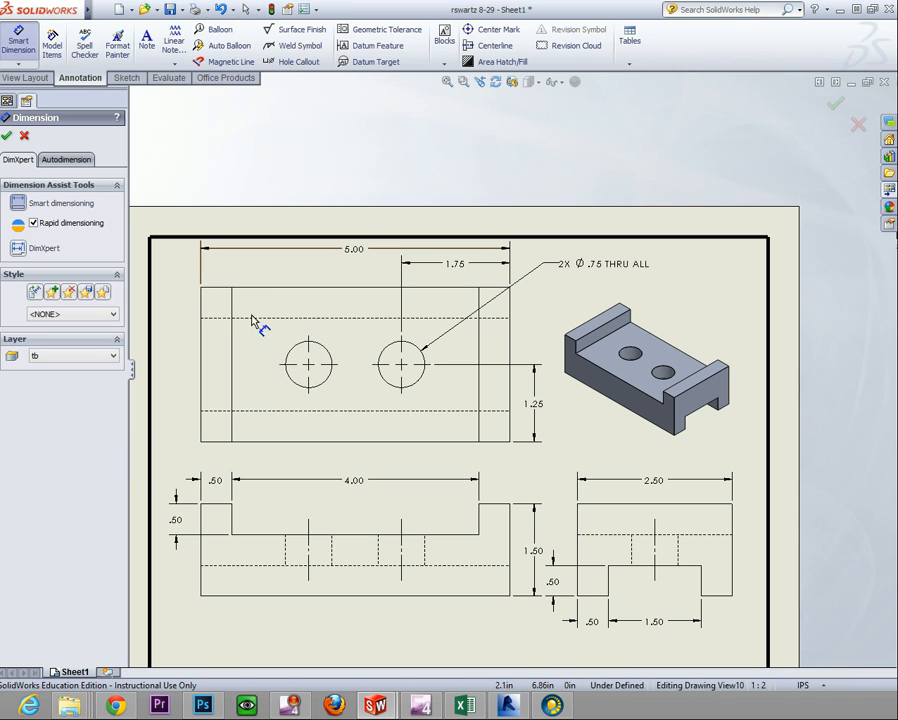
click(204, 345)
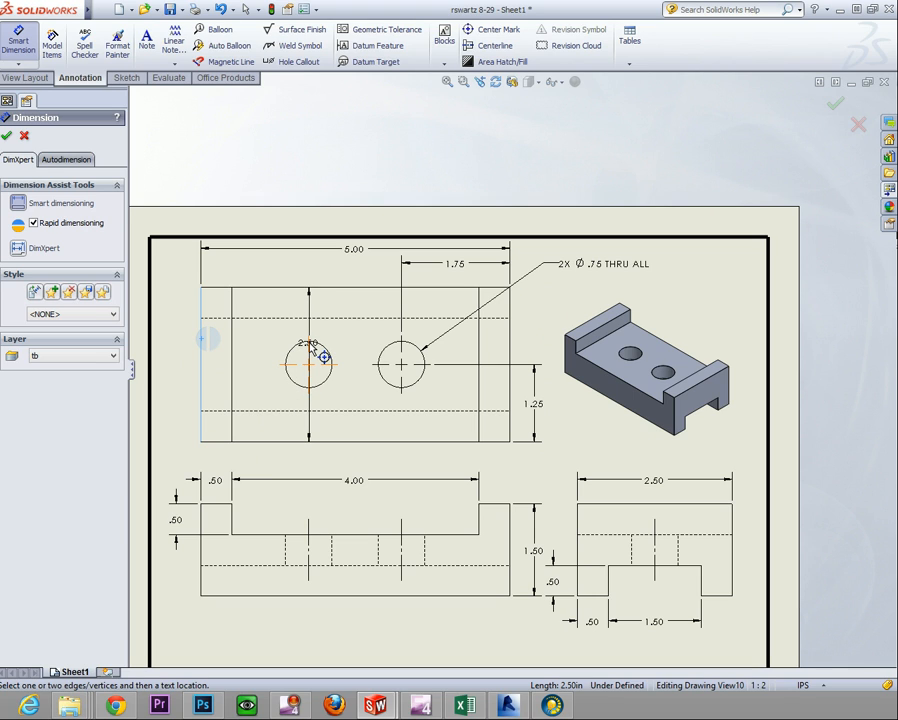
key(Escape)
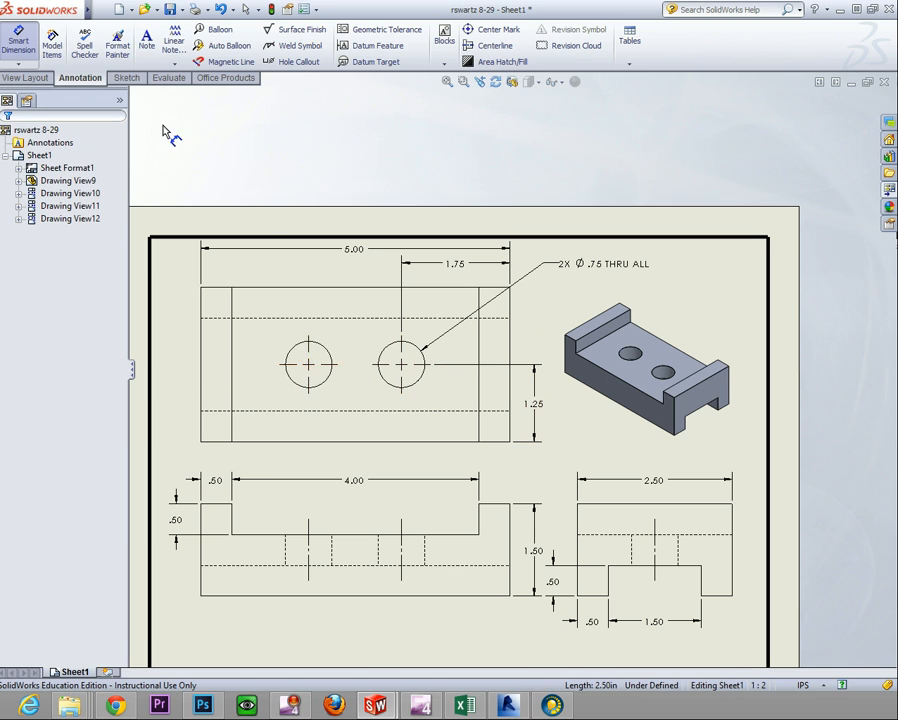
- Dimension the center-to-center spacing of the two holes in the top view, placed beneath the overall length dimension
click(310, 343)
click(405, 345)
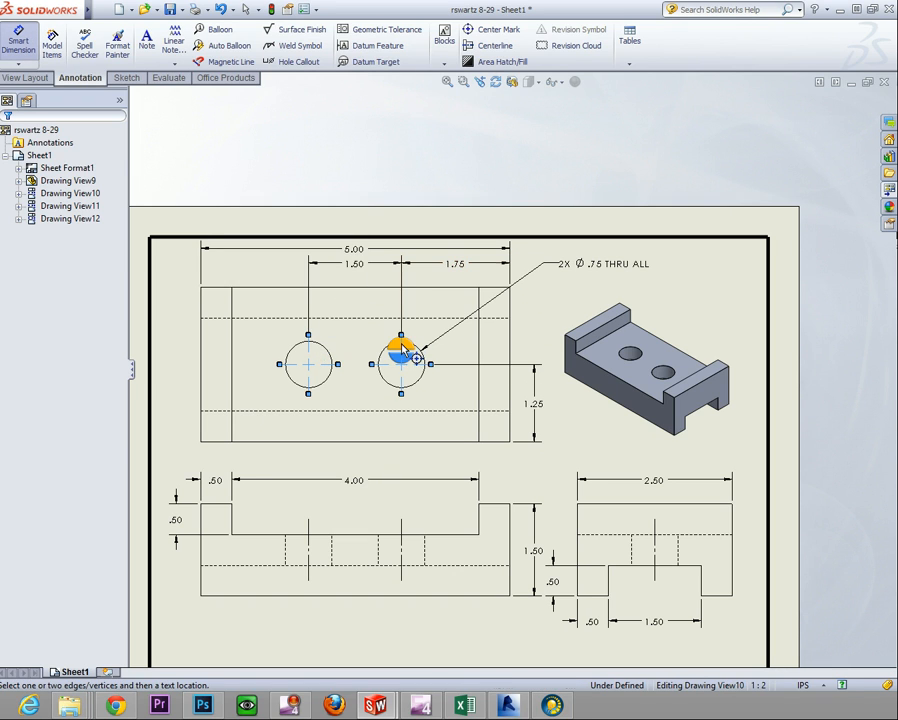
click(400, 346)
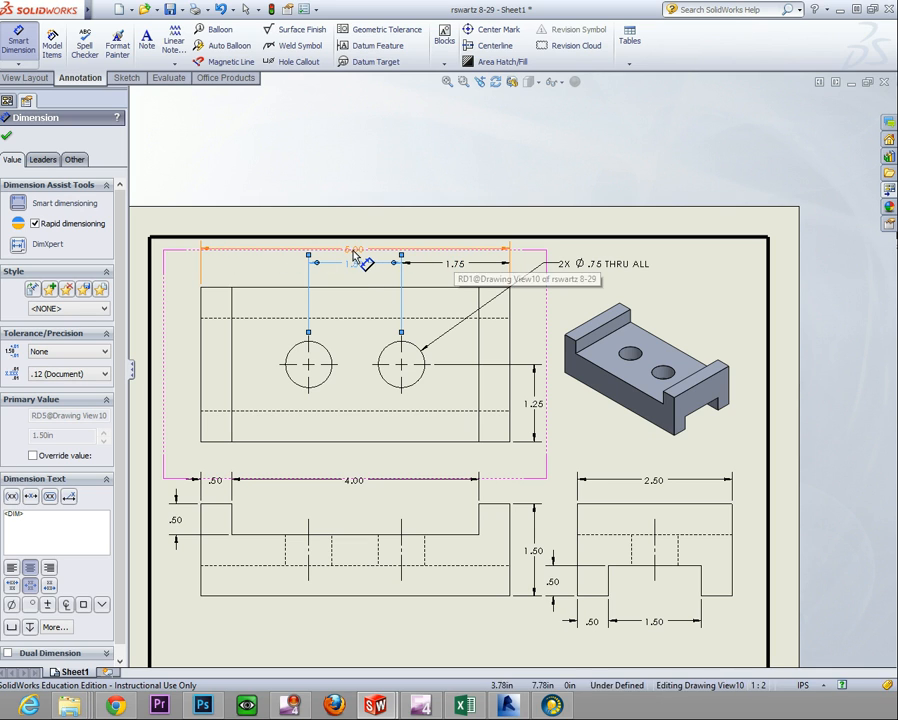
mouse_move(352, 256)
mouse_down()
mouse_move(360, 280)
mouse_move(356, 252)
mouse_up()
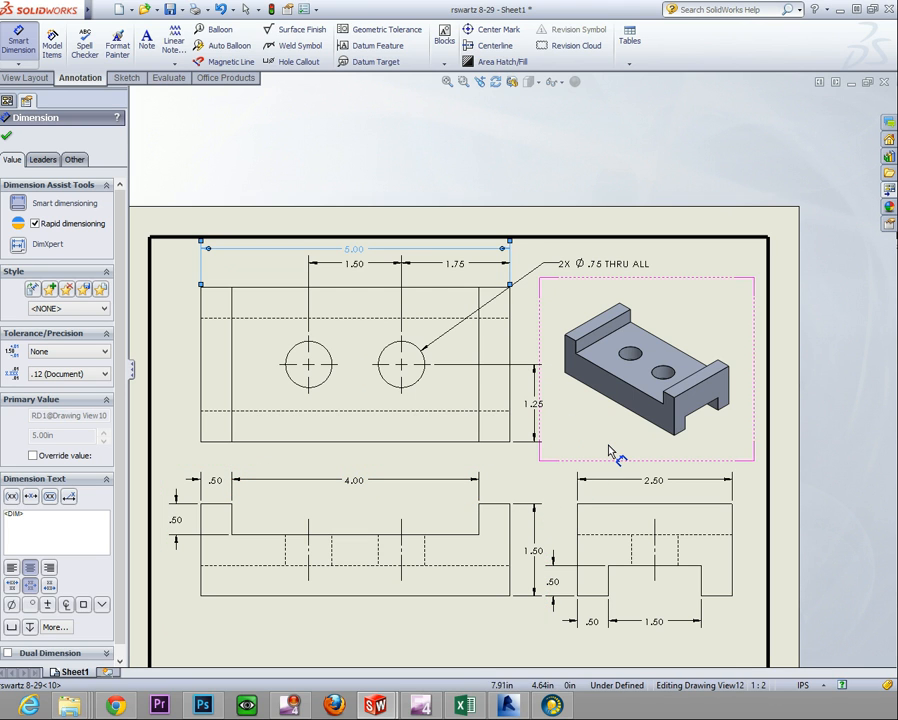
- Move the front view with its aligned side view slightly down toward the title block, and lower the top view by a similar amount
scroll(532, 500, down, 2)
scroll(520, 496, up, 4)
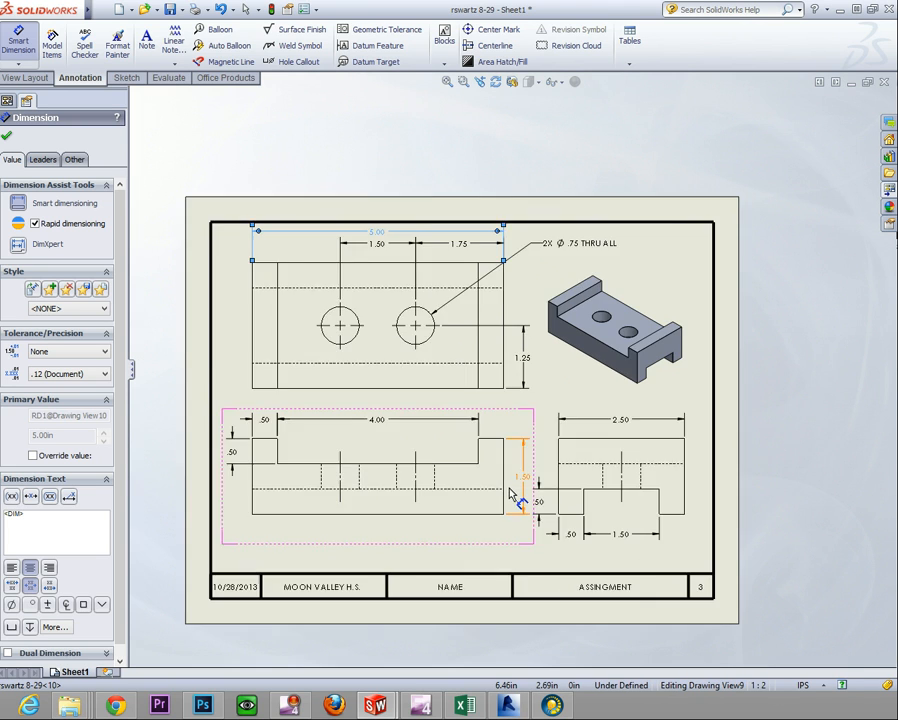
scroll(484, 435, down, 1)
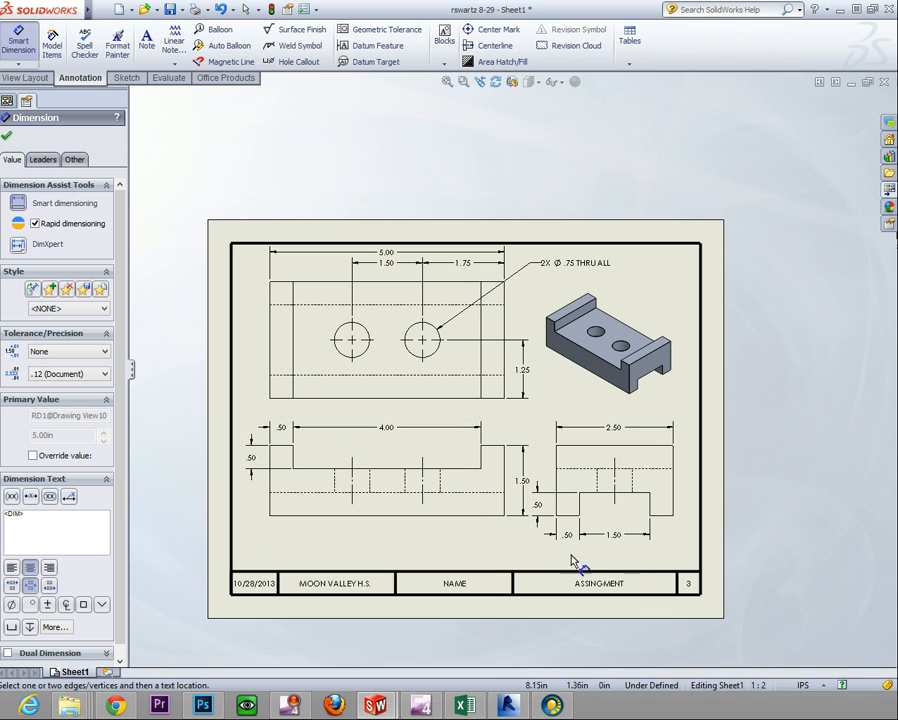
key(Escape)
click(402, 534)
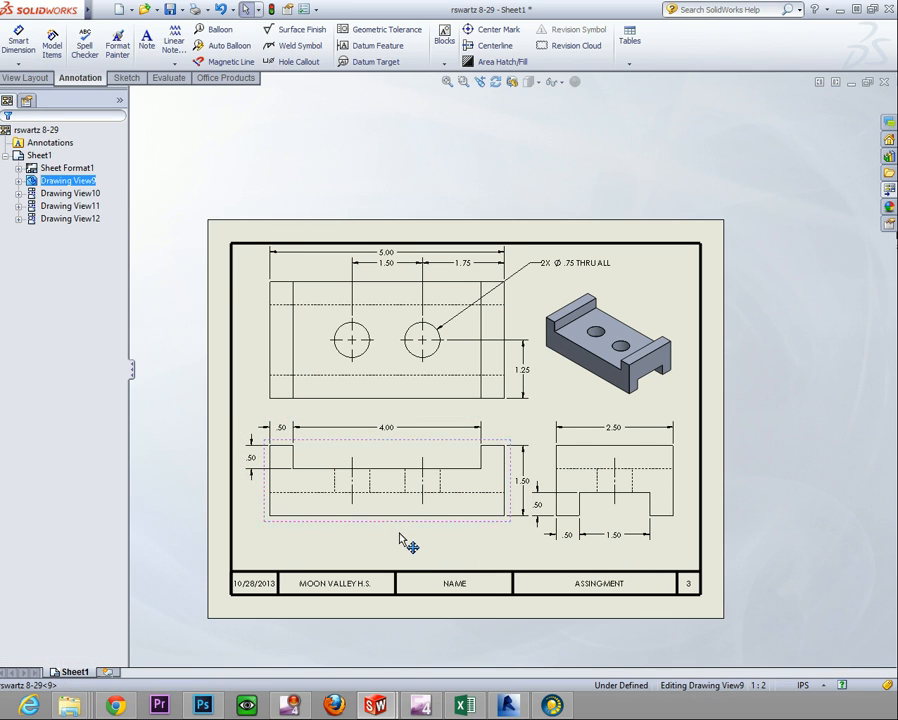
drag(400, 536, 402, 550)
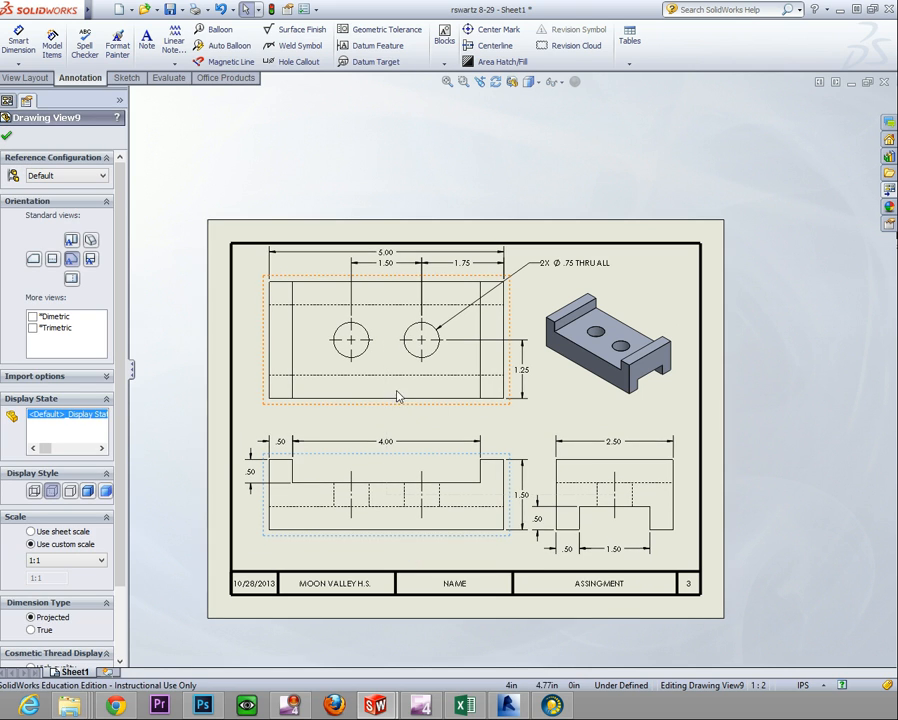
drag(397, 396, 399, 414)
key(Escape)
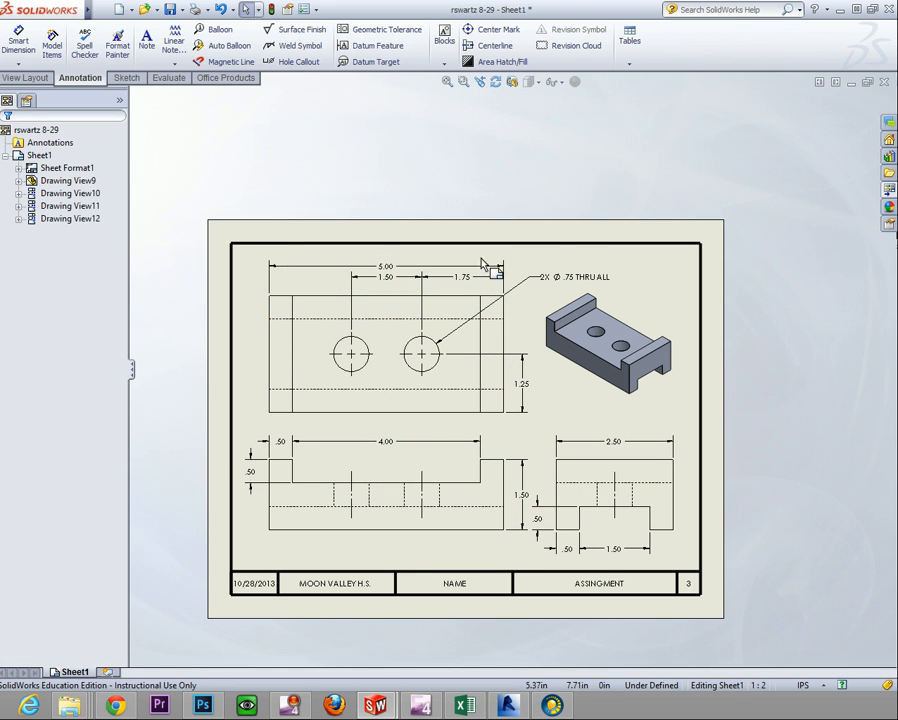